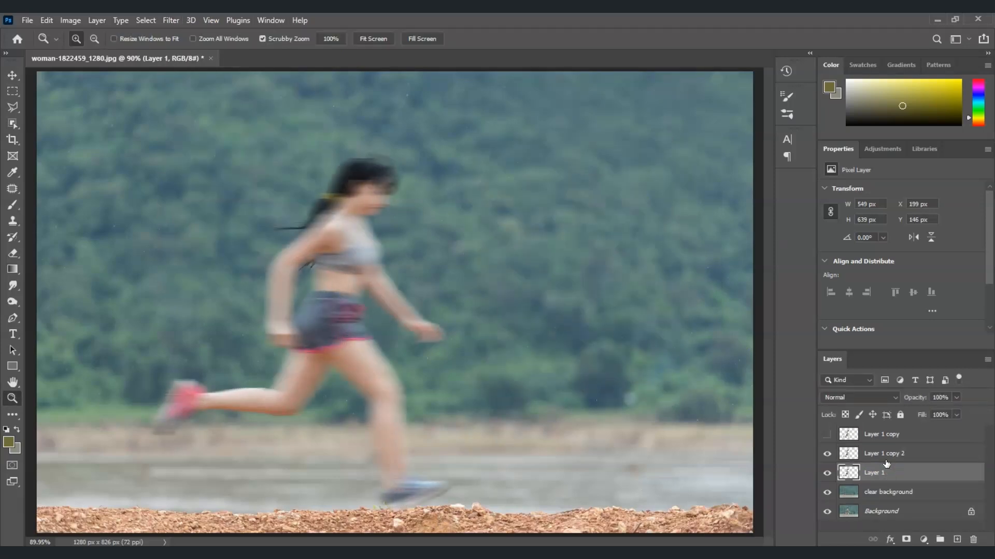
Shift the blurred runner on Layer 1 left by 11 px, duplicate it, and shift the lower layer another 11 px left
{"action": "key", "text": "ctrl+t"}
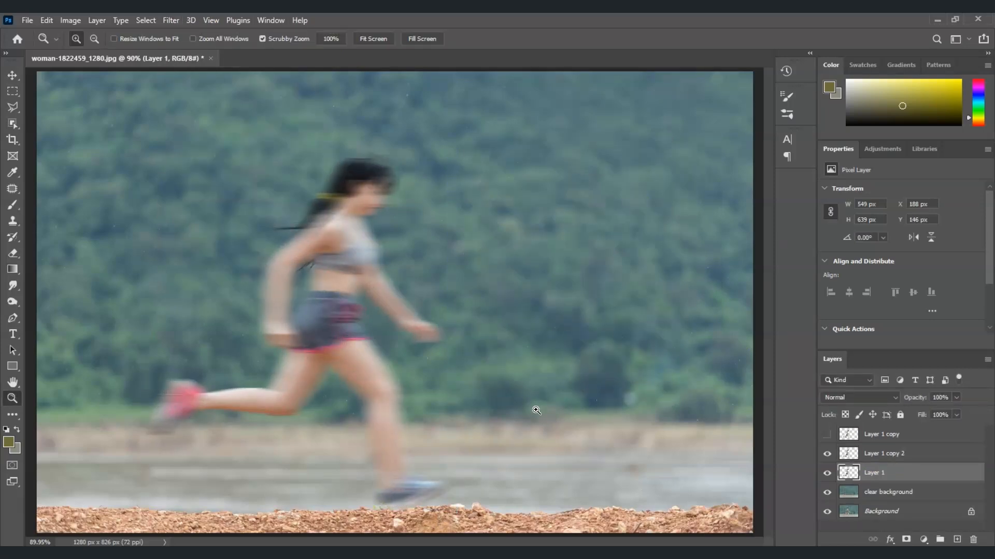
{"action": "key", "text": "ctrl+j"}
{"action": "left_click", "coordinate": [873, 494]}
{"action": "key", "text": "ctrl+t"}
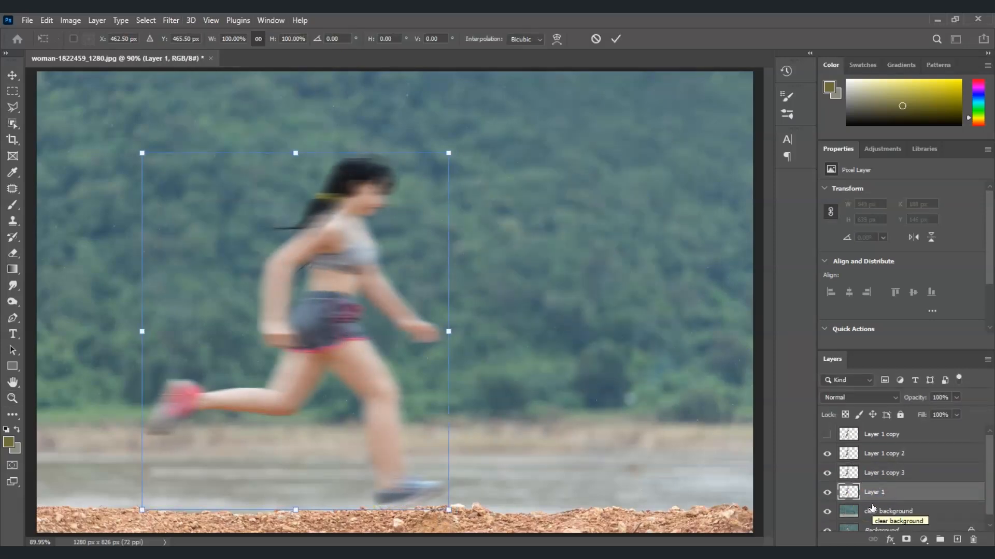
{"action": "key", "text": "Left"}
{"action": "key", "text": "Left"}
{"action": "key", "text": "Left"}
{"action": "key", "text": "Left"}
{"action": "key", "text": "Left"}
{"action": "key", "text": "Left"}
{"action": "key", "text": "Left"}
{"action": "key", "text": "Left"}
{"action": "key", "text": "Left"}
{"action": "key", "text": "Left"}
{"action": "key", "text": "Left"}
{"action": "key", "text": "Return"}
Extend the motion trail by repeatedly duplicating Layer 1 and shifting the lowest runner layer farther left
{"action": "key", "text": "ctrl+j"}
{"action": "left_click", "coordinate": [870, 510]}
{"action": "key", "text": "ctrl+t"}
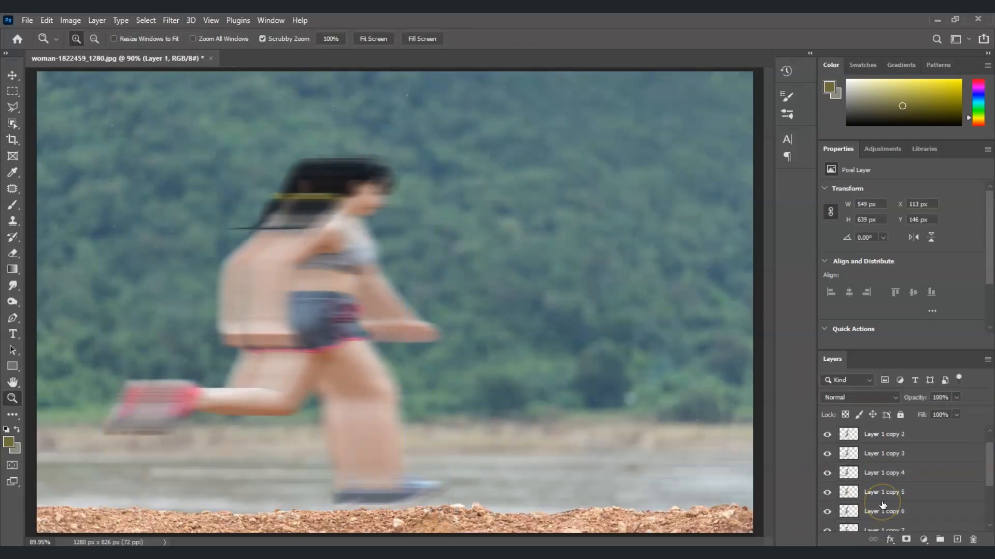
Set Layer 1's opacity to 10% and reduce the opacity of the trail layers above it for a gradual fade
{"action": "scroll", "coordinate": [882, 505], "scroll_direction": "down", "scroll_amount": 5}
{"action": "left_click", "coordinate": [920, 399]}
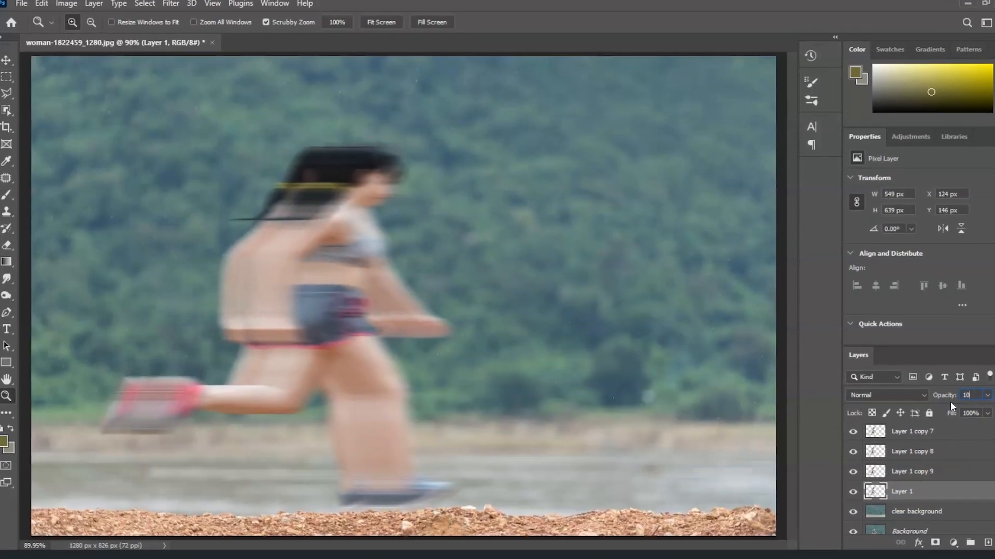
{"action": "left_click", "coordinate": [884, 434]}
{"action": "left_click", "coordinate": [919, 399]}
Select the blurred runner trail layers and merge them into a single layer
{"action": "scroll", "coordinate": [884, 466], "scroll_direction": "up", "scroll_amount": 5}
{"action": "left_click", "coordinate": [884, 434]}
{"action": "scroll", "coordinate": [884, 466], "scroll_direction": "down", "scroll_amount": 5}
{"action": "right_click", "coordinate": [985, 475]}
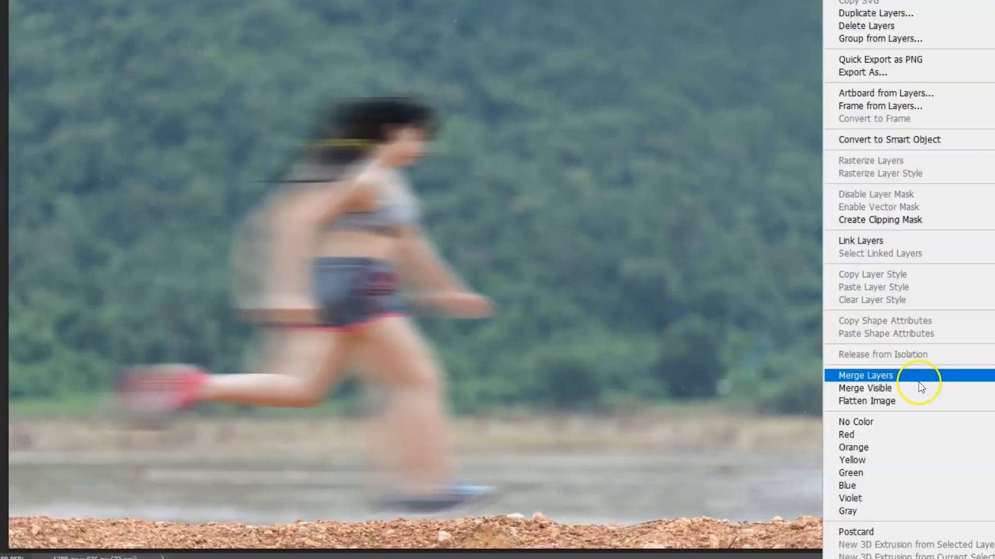
{"action": "left_click", "coordinate": [893, 379]}
{"action": "left_click", "coordinate": [936, 450]}
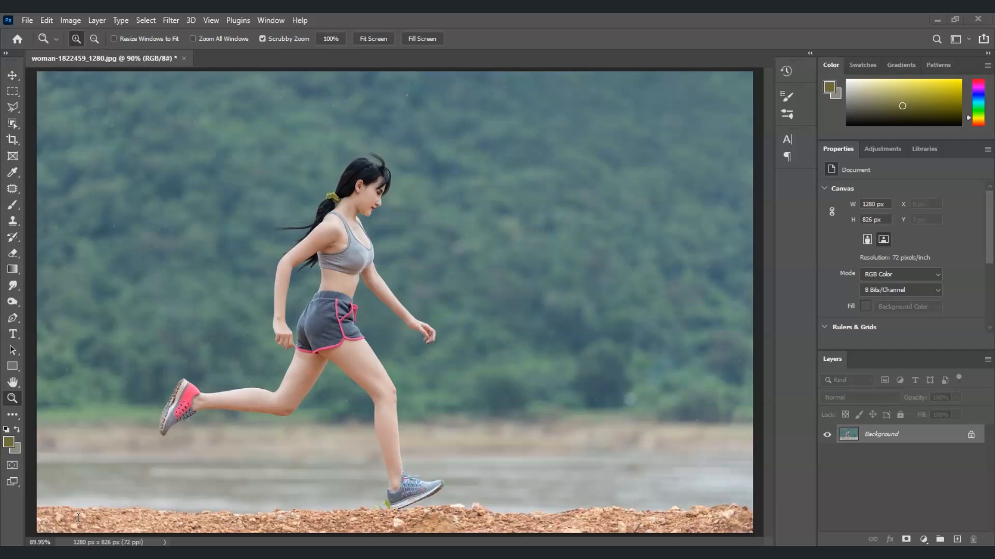
Duplicate the Background layer with the name "clear background"
{"action": "right_click", "coordinate": [906, 434]}
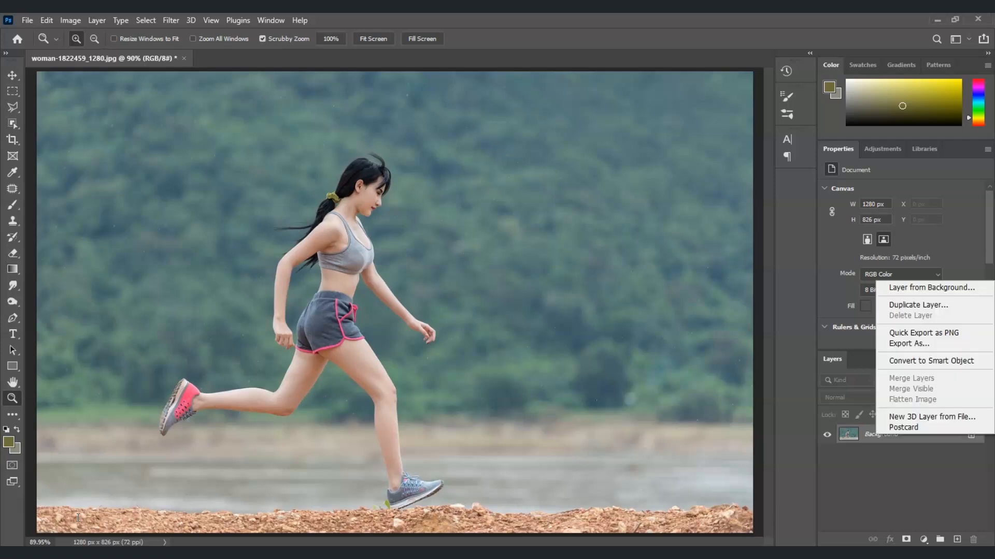
{"action": "left_click", "coordinate": [918, 305]}
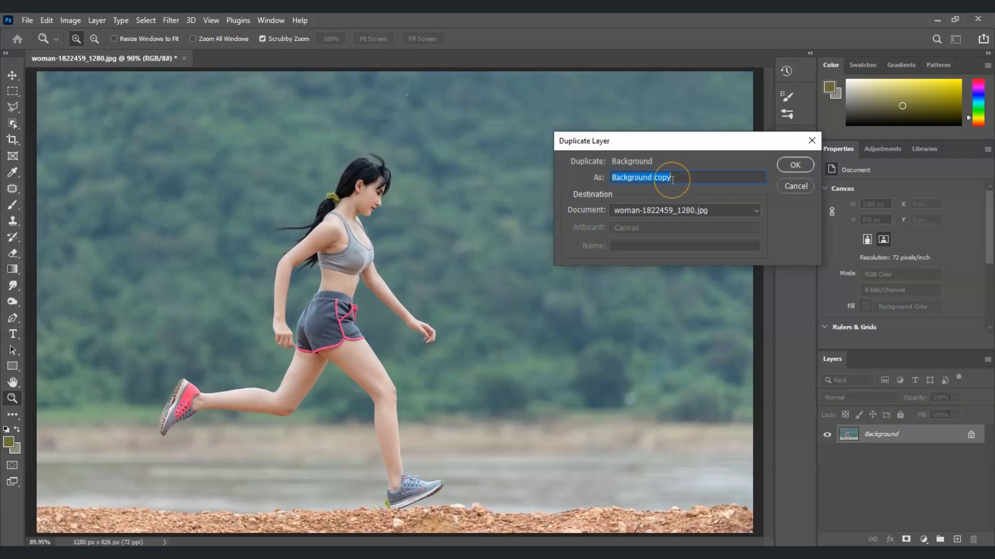
{"action": "type", "text": "clear background"}
{"action": "left_click", "coordinate": [797, 164]}
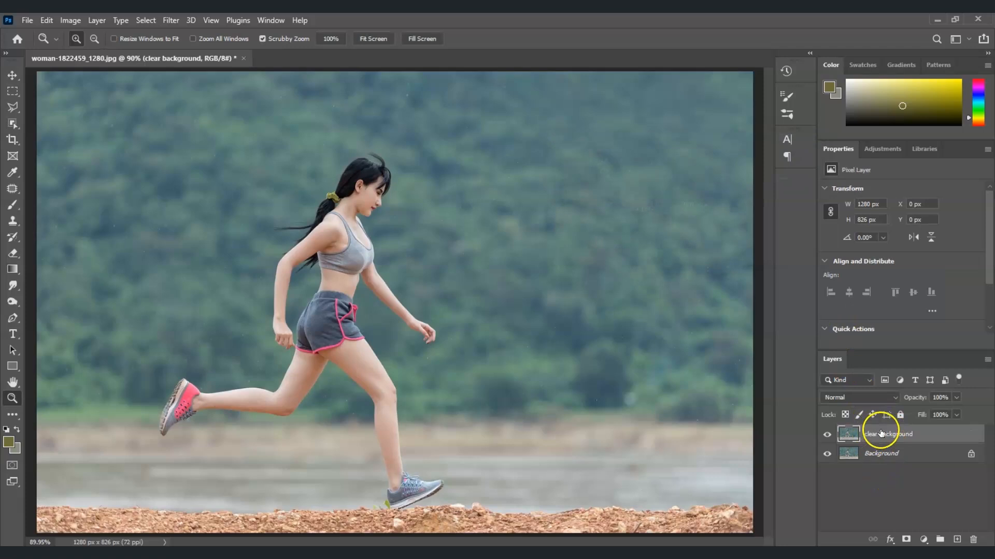
Select the running woman with the Subject command and copy her onto a new layer
{"action": "left_click", "coordinate": [145, 20]}
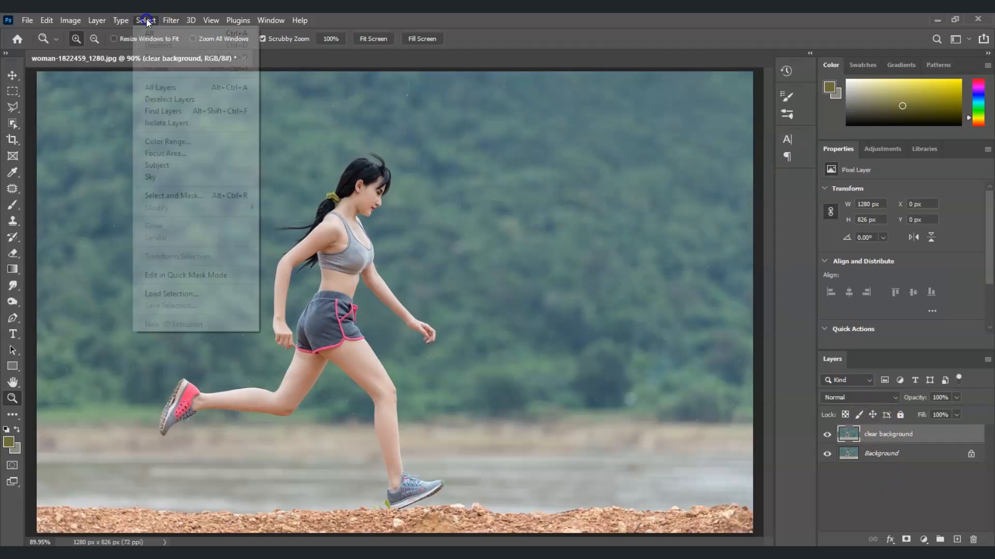
{"action": "left_click", "coordinate": [201, 164]}
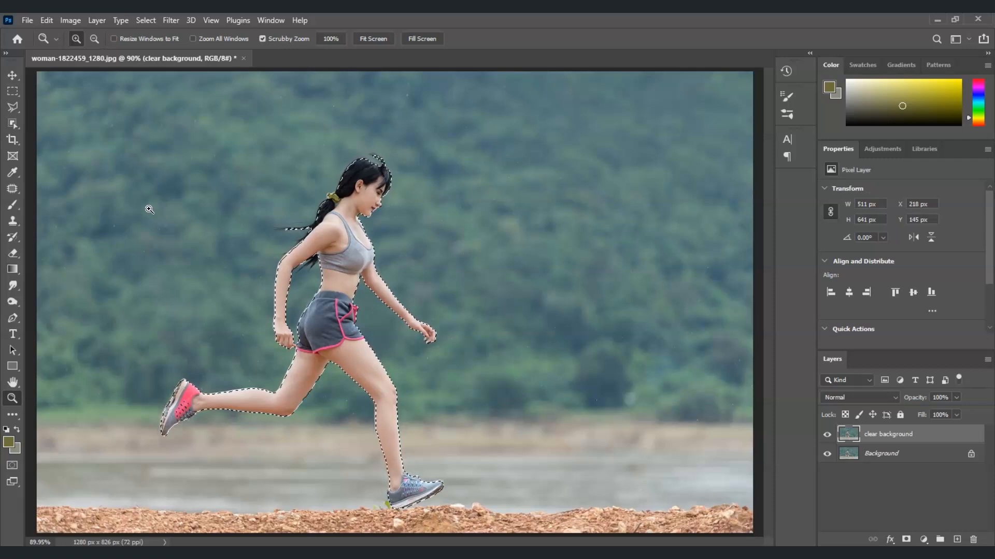
{"action": "key", "text": "ctrl+j"}
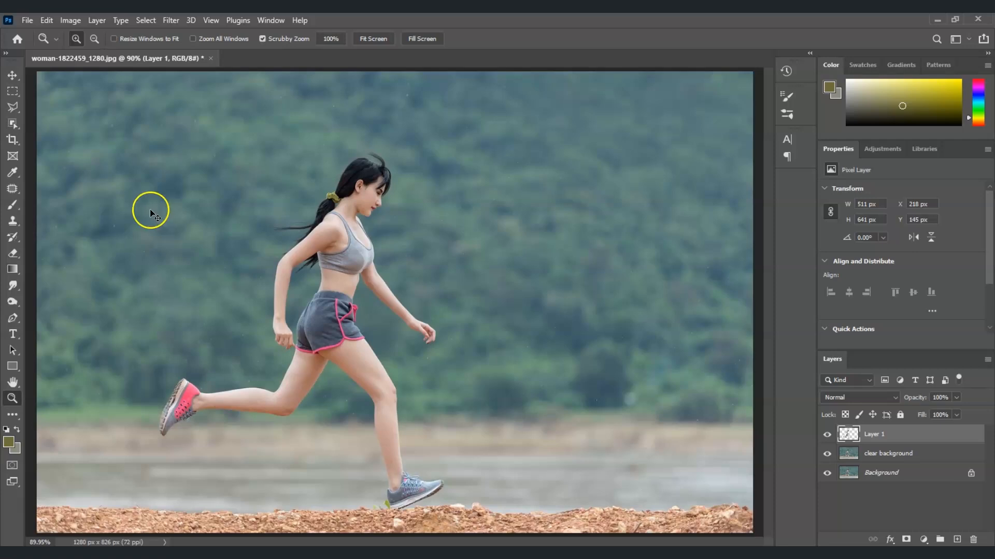
Load Layer 1's outline as an expanded selection, hide Layer 1, and make the clear background layer active
{"action": "left_click", "coordinate": [845, 437], "text": "ctrl"}
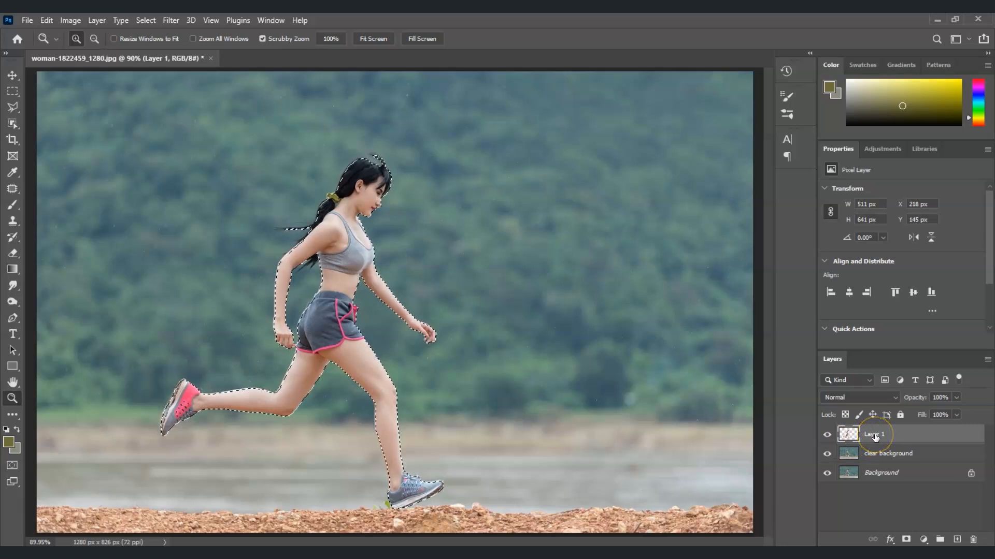
{"action": "left_click", "coordinate": [828, 436]}
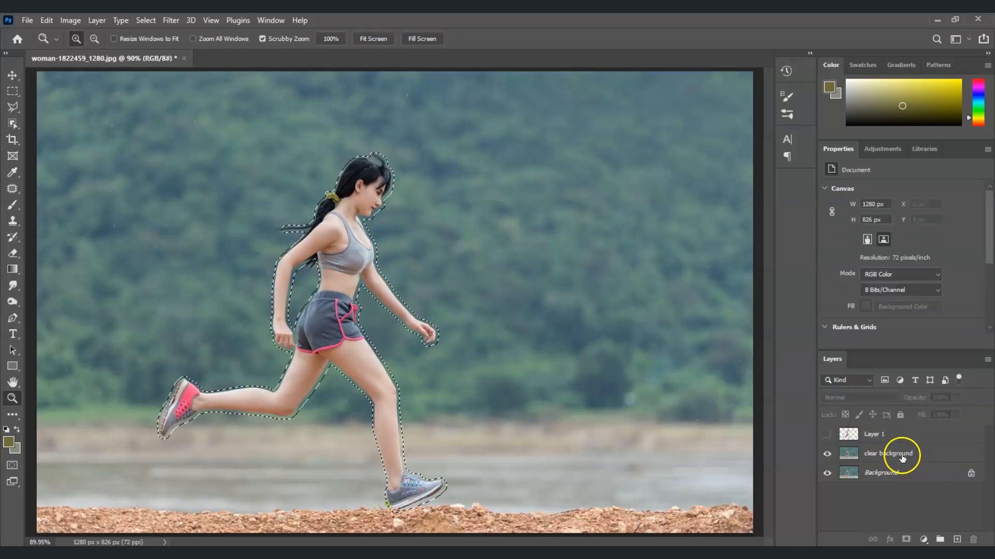
{"action": "left_click", "coordinate": [902, 458]}
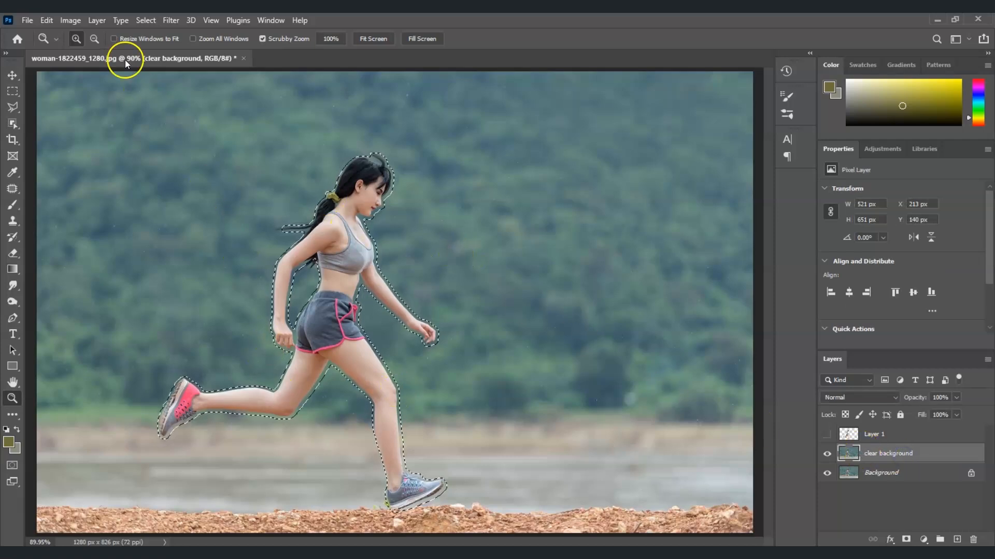
Remove the runner from the clear background layer with a Content-Aware fill at 100% opacity, and clear the selection
{"action": "left_click", "coordinate": [51, 22]}
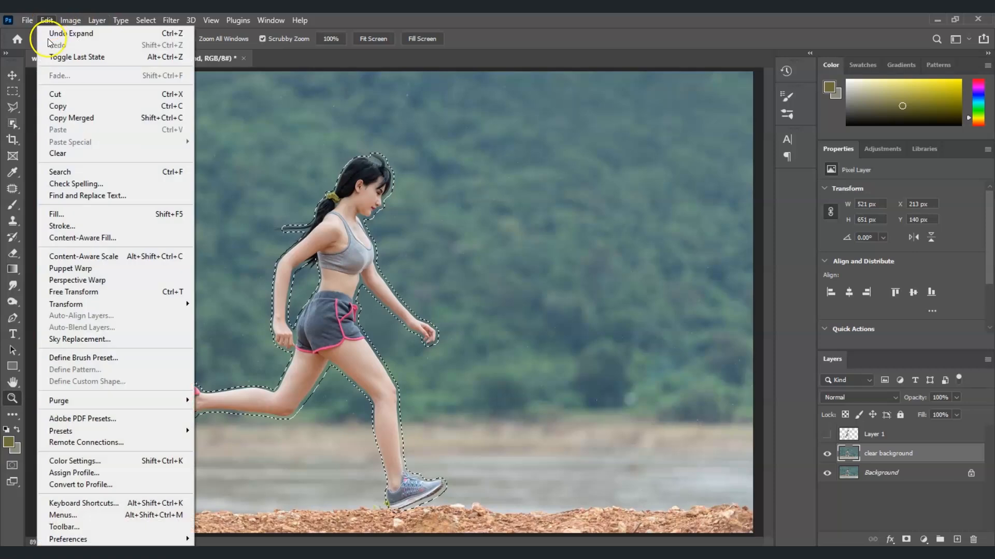
{"action": "left_click", "coordinate": [85, 214]}
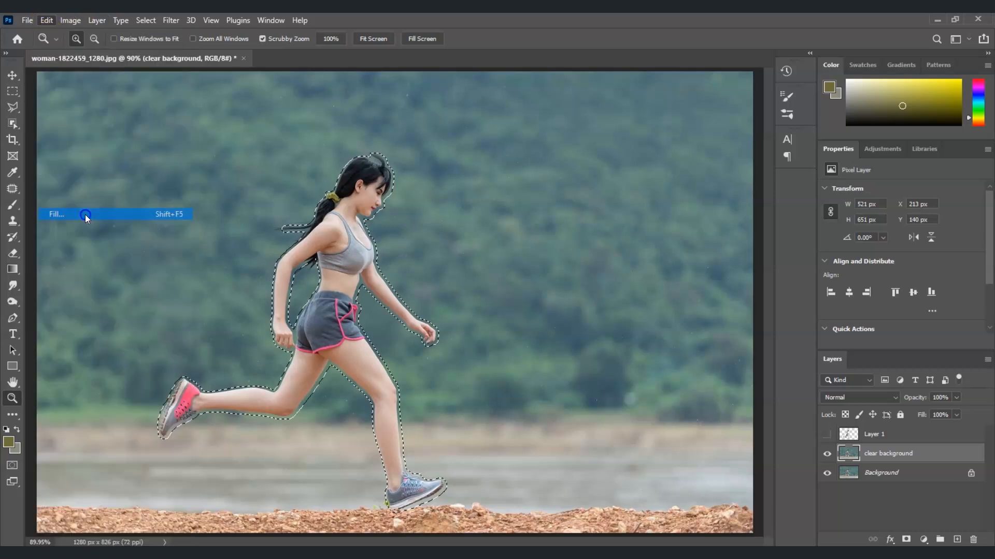
{"action": "left_click_drag", "start_coordinate": [300, 162], "coordinate": [530, 213]}
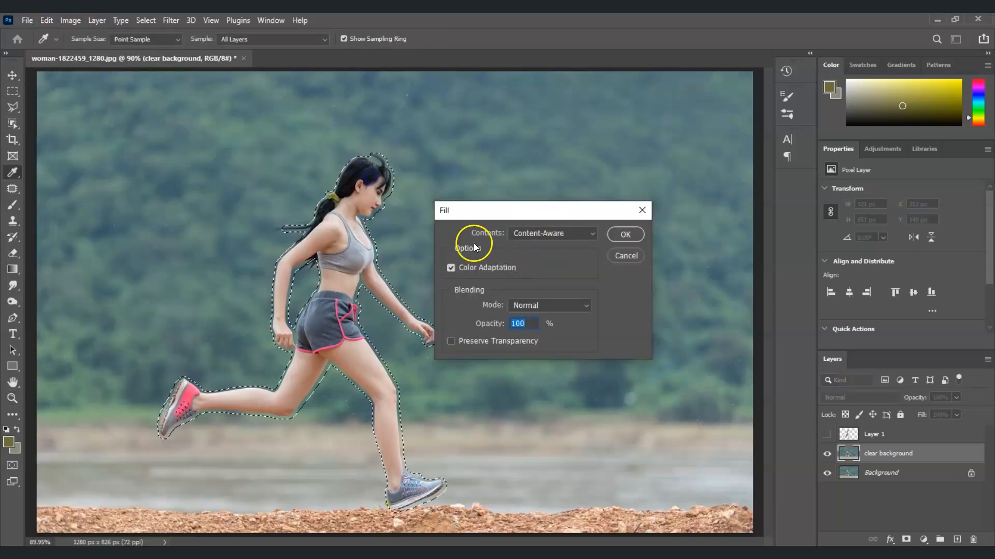
{"action": "left_click", "coordinate": [553, 234]}
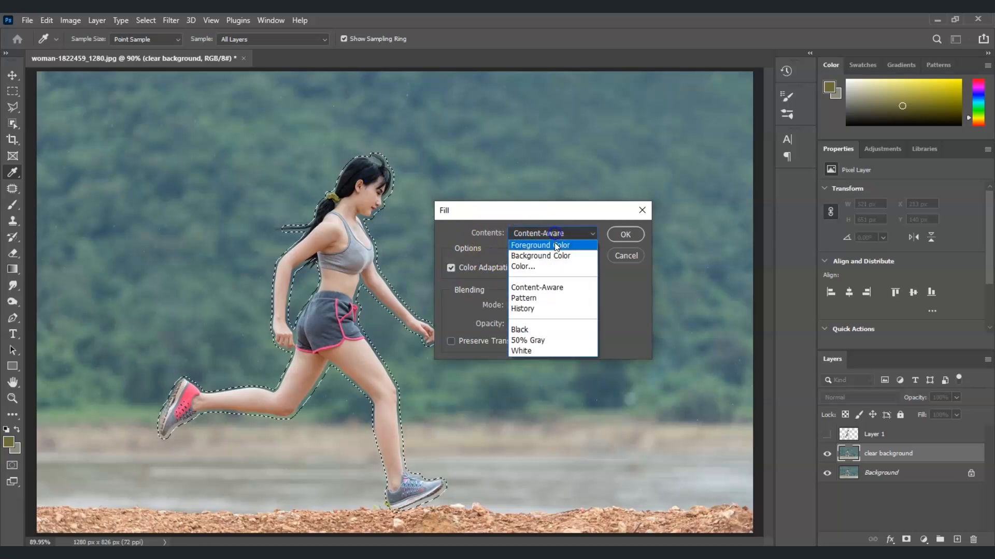
{"action": "left_click", "coordinate": [565, 284]}
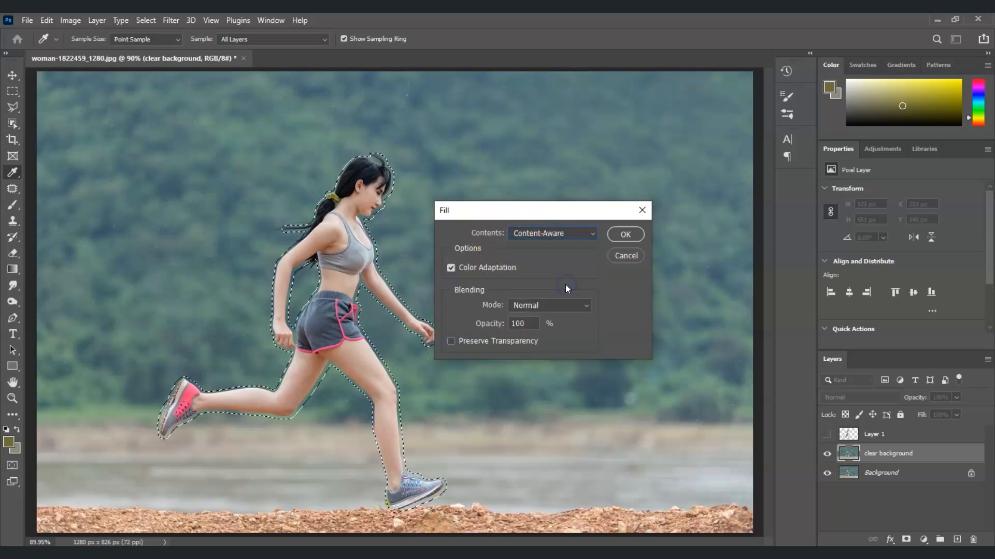
{"action": "left_click", "coordinate": [627, 233]}
{"action": "key", "text": "z"}
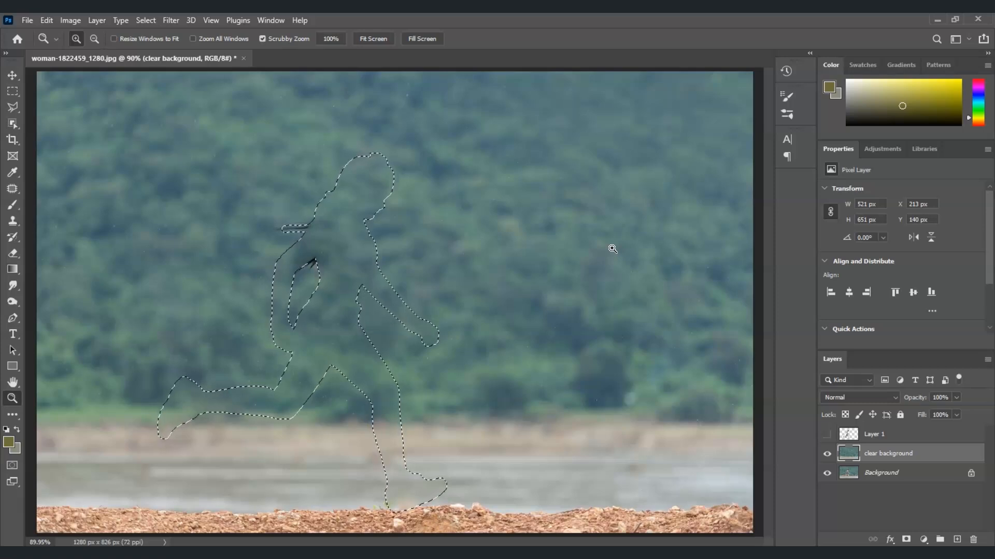
{"action": "key", "text": "ctrl+d"}
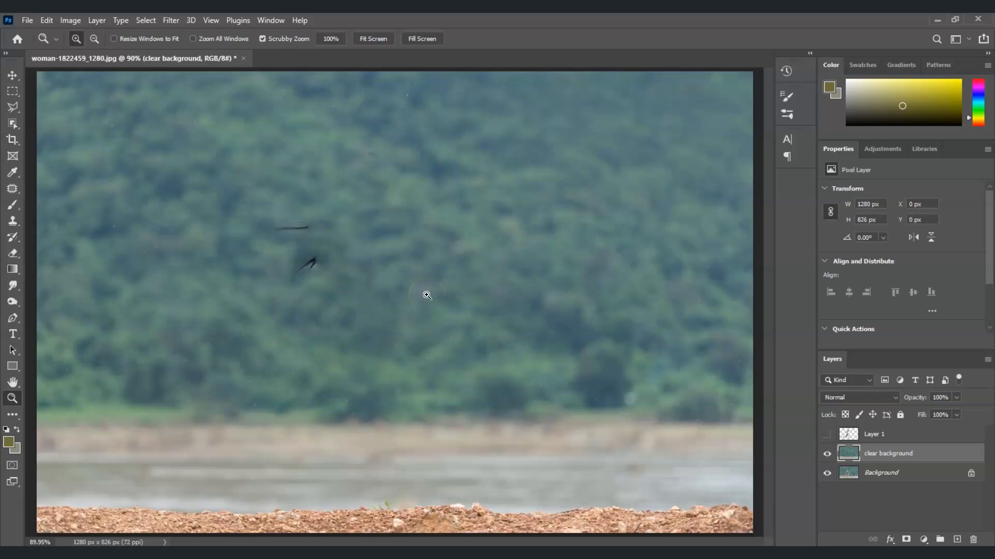
Make the cut-out runner on Layer 1 visible again and select that layer
{"action": "left_click", "coordinate": [944, 515]}
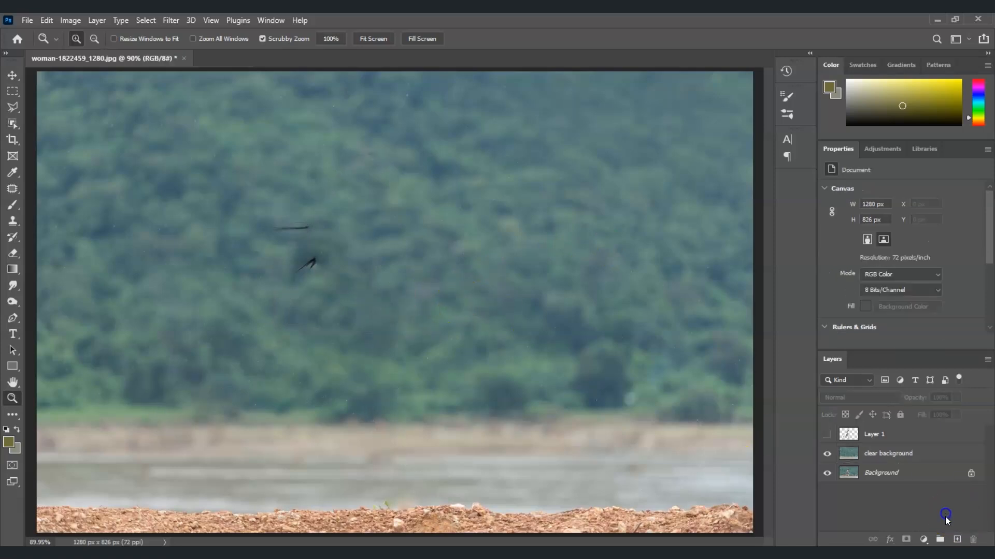
{"action": "left_click", "coordinate": [901, 436]}
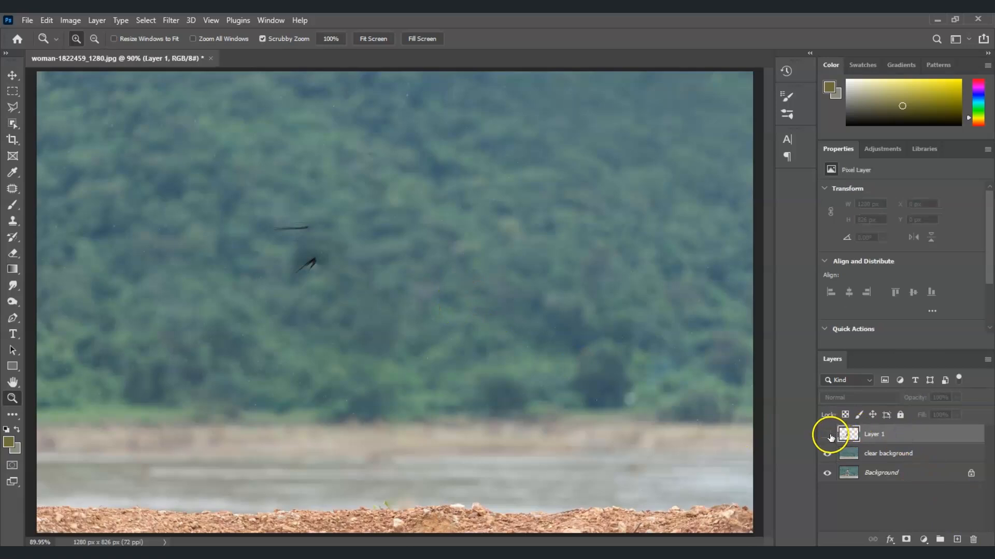
{"action": "left_click", "coordinate": [827, 434]}
{"action": "left_click", "coordinate": [902, 508]}
{"action": "left_click", "coordinate": [886, 435]}
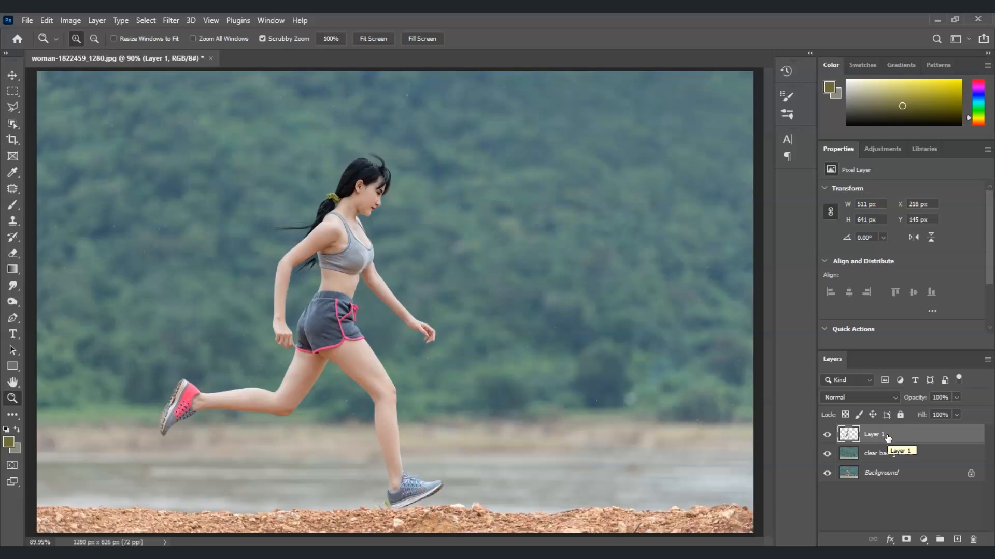
Duplicate Layer 1 and hide the copy above it
{"action": "left_click", "coordinate": [887, 437]}
{"action": "key", "text": "ctrl+j"}
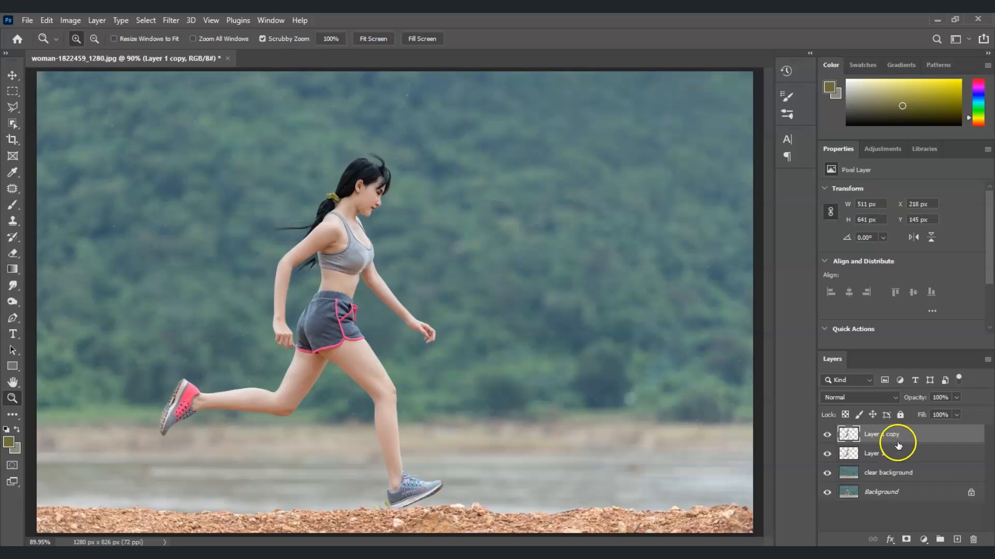
{"action": "left_click", "coordinate": [827, 435]}
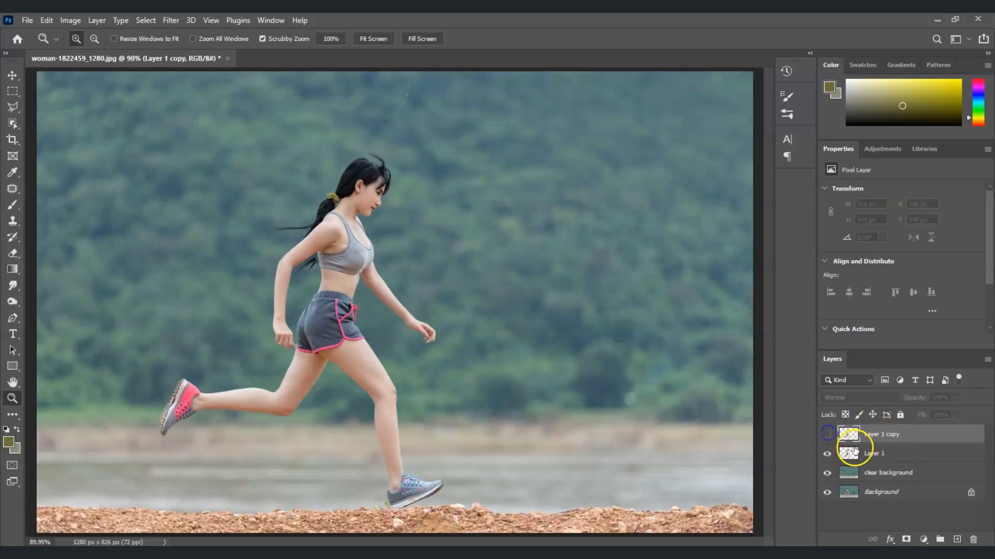
Apply a Motion Blur to Layer 1 with an angle of 0° and a distance of 40 pixels
{"action": "left_click", "coordinate": [874, 454]}
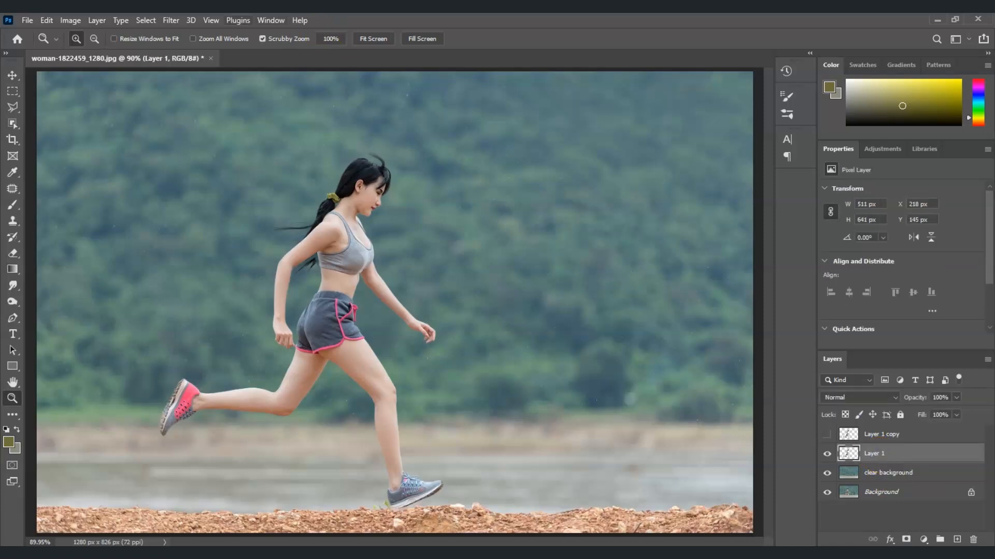
{"action": "left_click", "coordinate": [170, 20]}
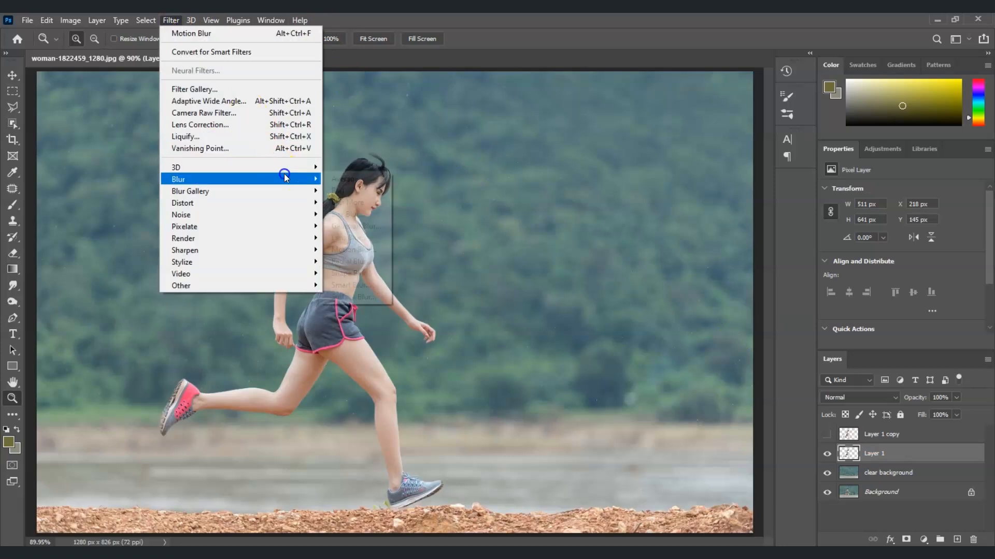
{"action": "mouse_move", "coordinate": [270, 179]}
{"action": "left_click", "coordinate": [352, 223]}
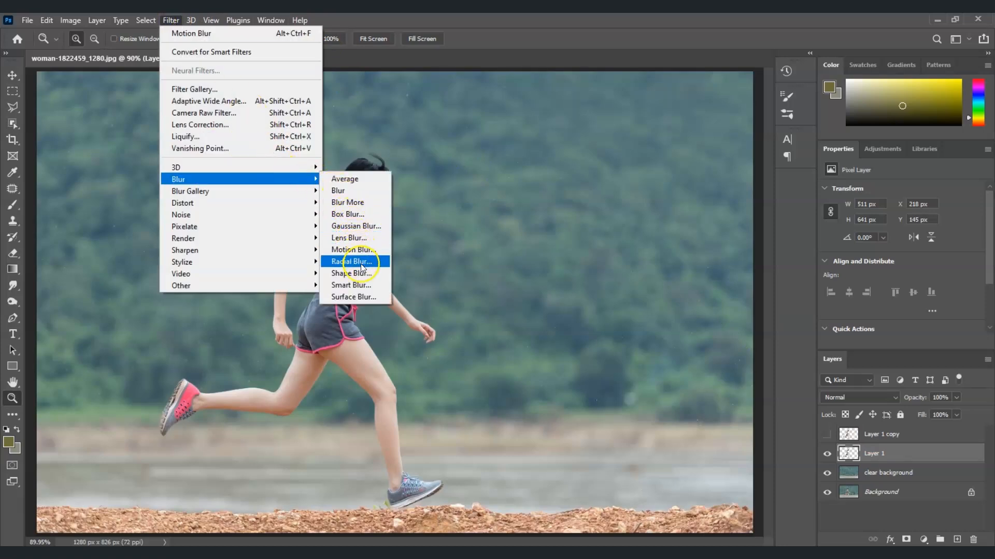
{"action": "left_click", "coordinate": [360, 251]}
{"action": "left_click_drag", "start_coordinate": [555, 151], "coordinate": [520, 158]}
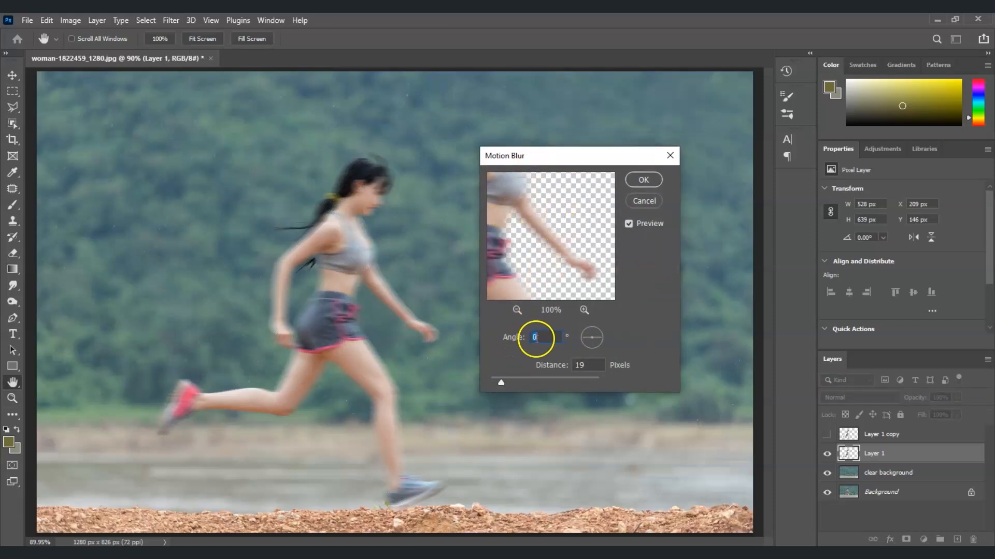
{"action": "type", "text": "0"}
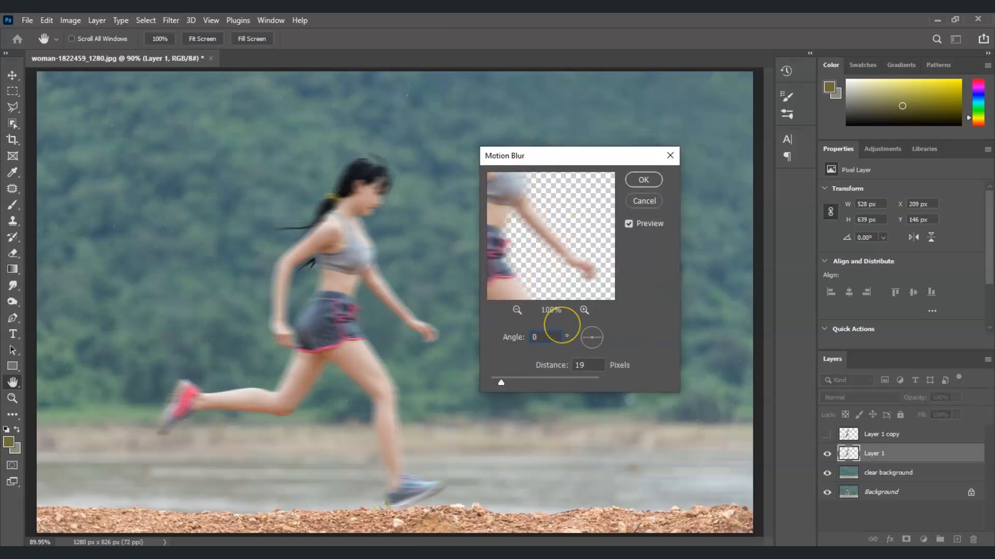
{"action": "double_click", "coordinate": [577, 366]}
{"action": "type", "text": "40"}
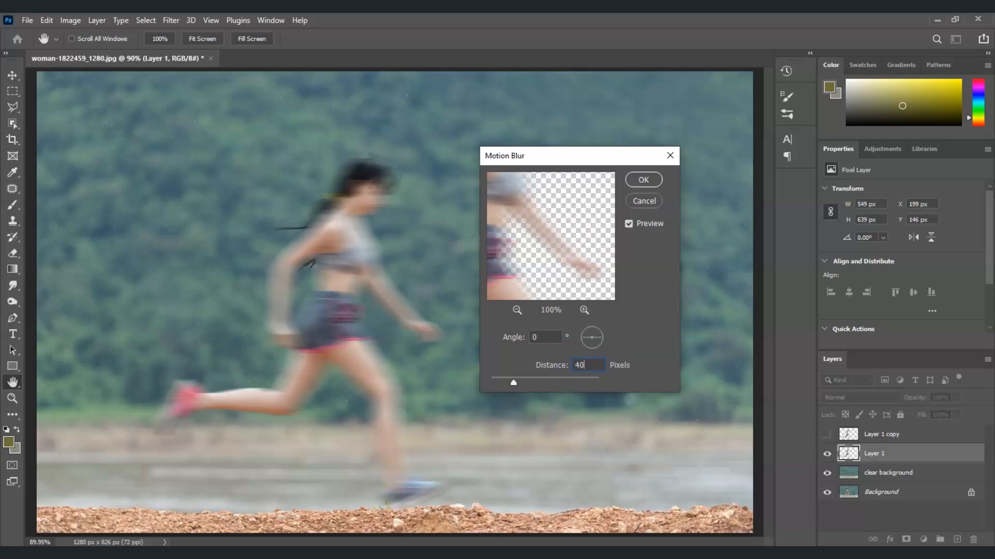
{"action": "left_click", "coordinate": [652, 176]}
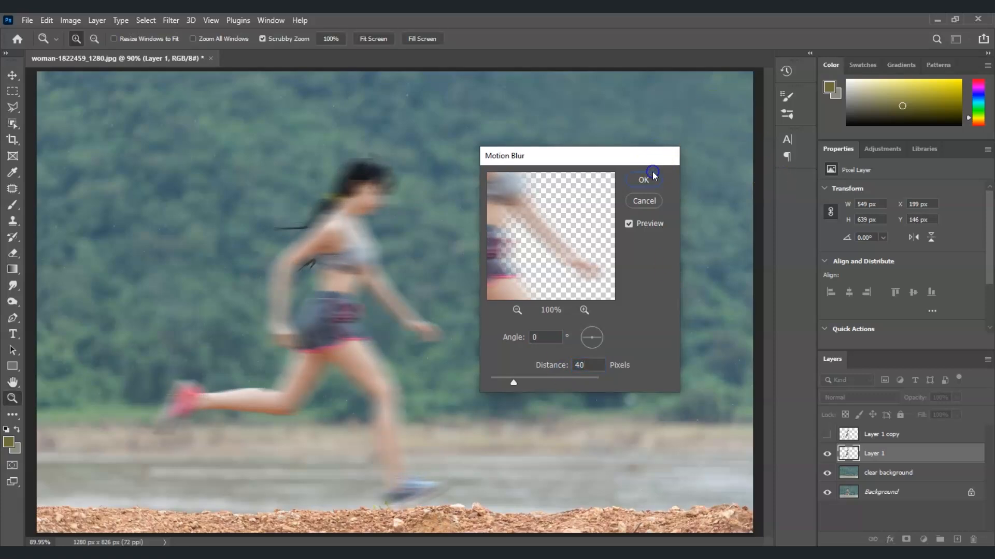
{"action": "left_click", "coordinate": [881, 454]}
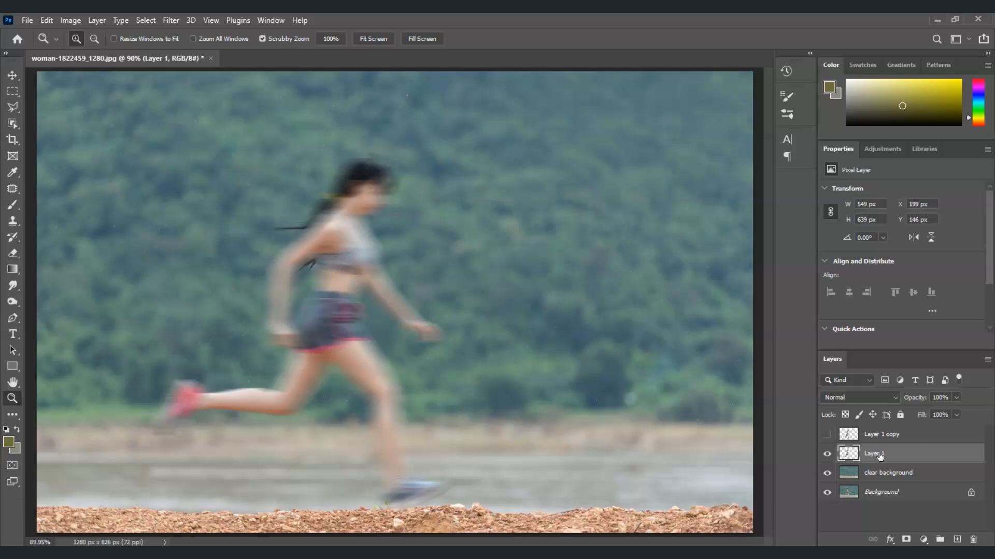
Duplicate the motion-blurred Layer 1 and select the original beneath its copy
{"action": "key", "text": "ctrl+j"}
{"action": "left_click", "coordinate": [887, 464]}
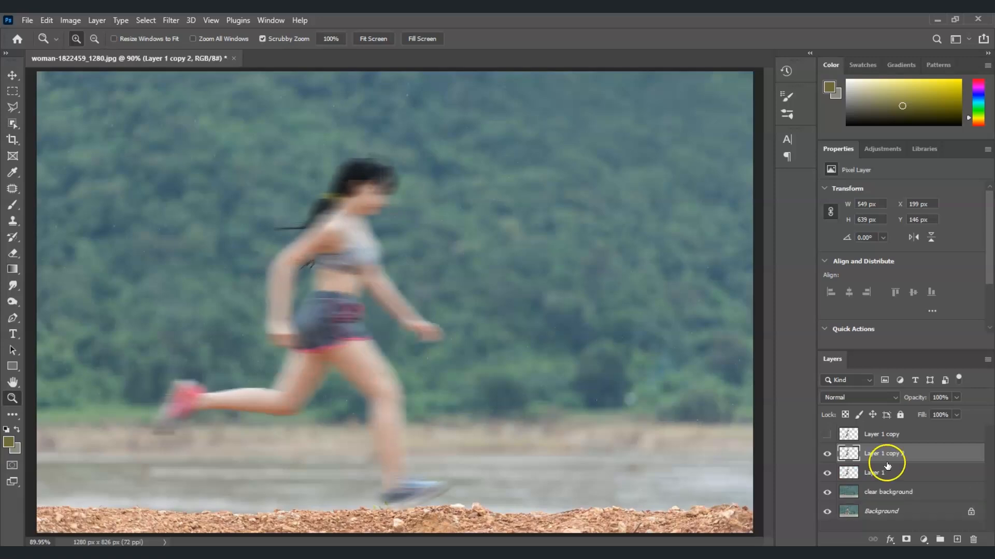
{"action": "left_click", "coordinate": [884, 474]}
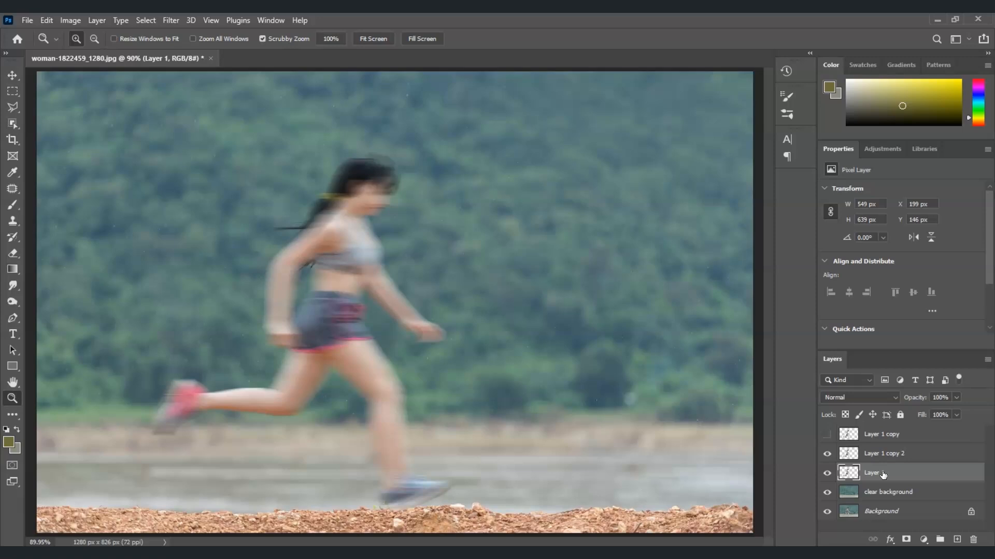
Transform Layer 1 to shift the blurred runner about 11 px left, to X 188 px
{"action": "key", "text": "ctrl+t"}
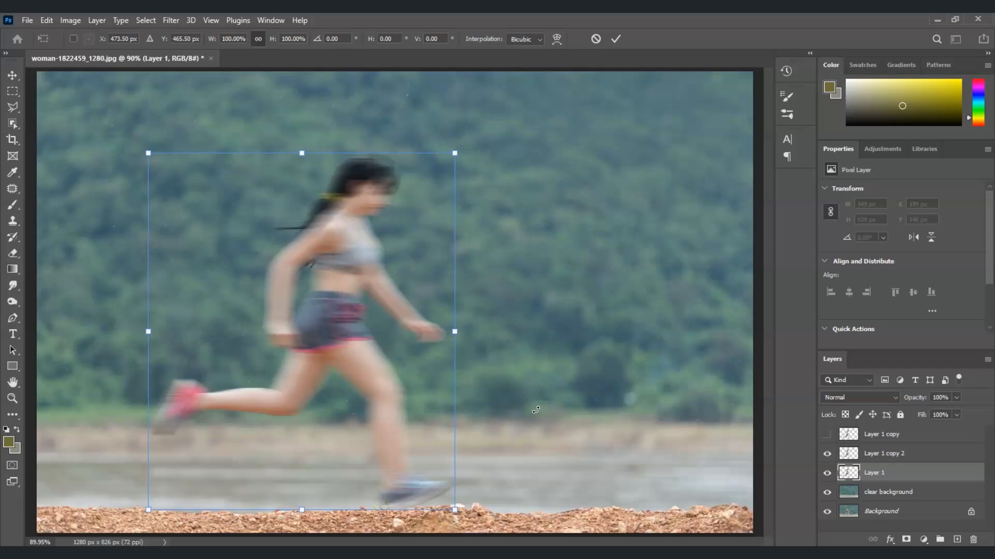
{"action": "key", "text": "Left"}
{"action": "key", "text": "Left"}
{"action": "key", "text": "Left"}
{"action": "key", "text": "Left"}
{"action": "key", "text": "Left"}
{"action": "key", "text": "Left"}
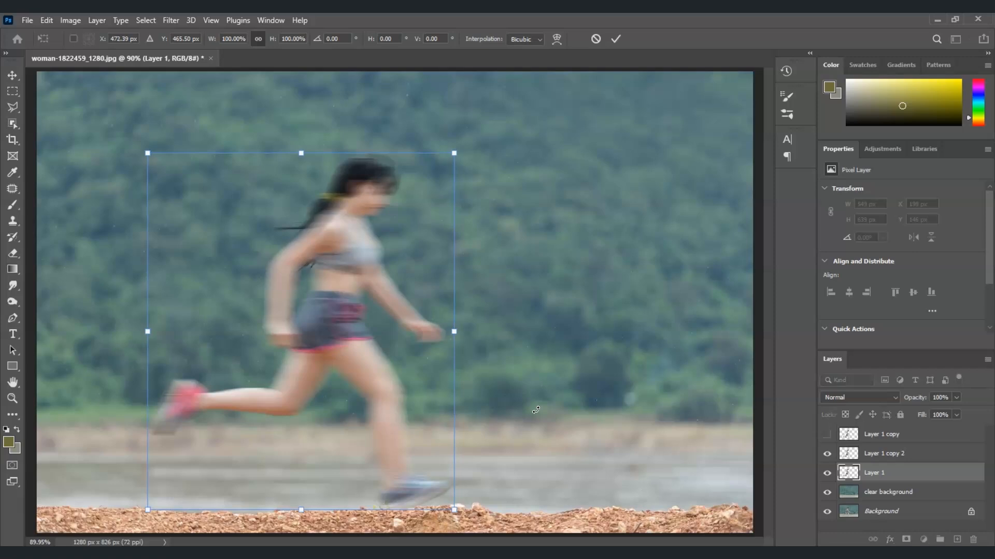
{"action": "key", "text": "Left"}
{"action": "key", "text": "Left"}
{"action": "key", "text": "Left"}
{"action": "key", "text": "Left"}
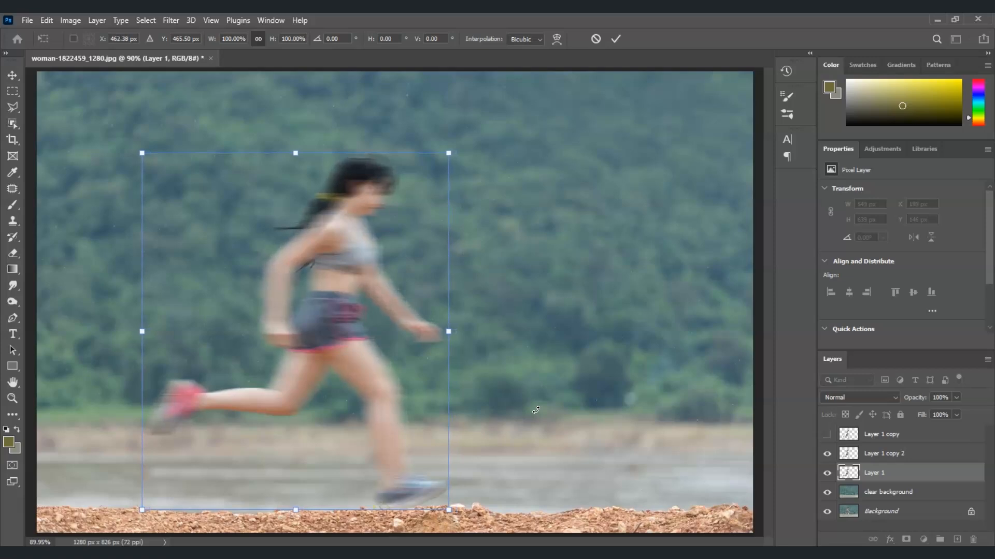
{"action": "key", "text": "Return"}
{"action": "key", "text": "z"}
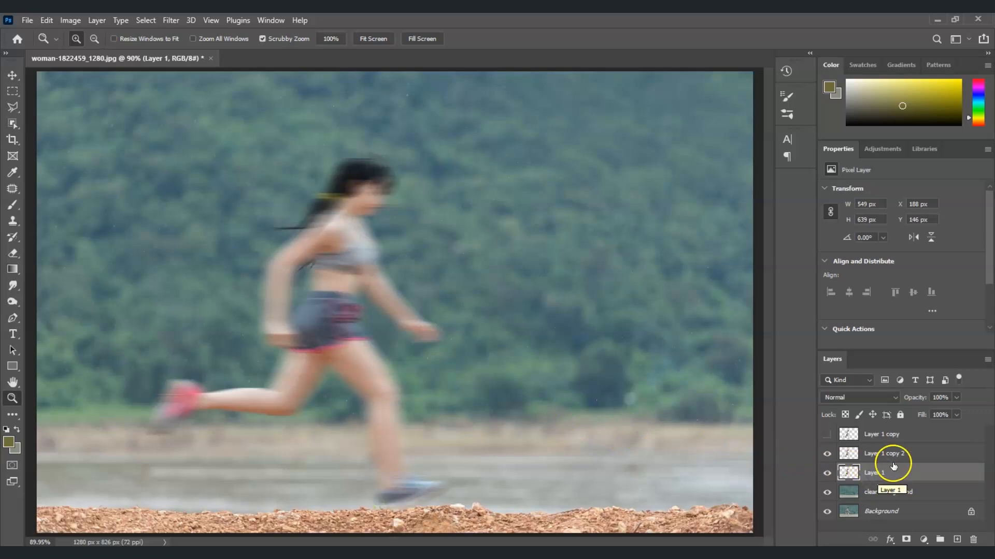
Make a second duplicate of the shifted Layer 1 and select the original below it
{"action": "key", "text": "ctrl+j"}
{"action": "left_click", "coordinate": [876, 474]}
{"action": "left_click", "coordinate": [885, 497]}
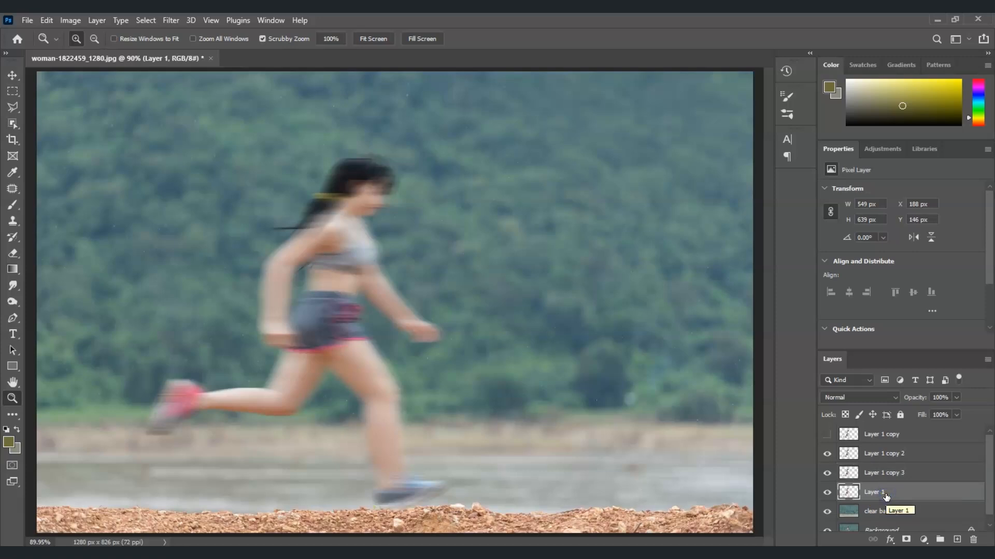
Shift Layer 1 another 11 px or so to the left, to X 177 px
{"action": "key", "text": "ctrl+t"}
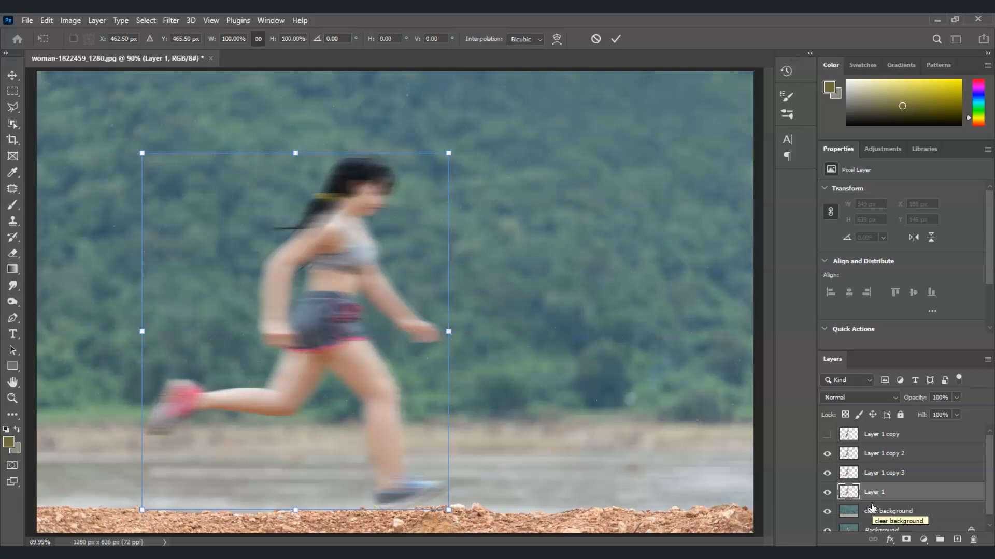
{"action": "key", "text": "Left"}
{"action": "key", "text": "Left"}
{"action": "key", "text": "Left"}
{"action": "key", "text": "Left"}
{"action": "key", "text": "Left"}
{"action": "key", "text": "Left"}
{"action": "key", "text": "Left"}
{"action": "key", "text": "Left"}
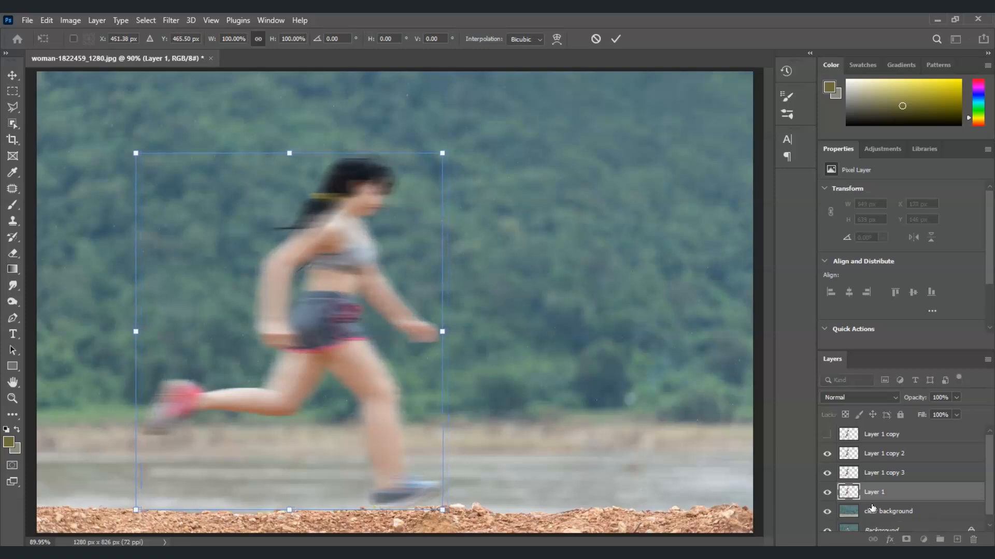
{"action": "key", "text": "Return"}
{"action": "key", "text": "z"}
Make a third duplicate of the shifted Layer 1 and reselect the original beneath it
{"action": "left_click", "coordinate": [877, 499]}
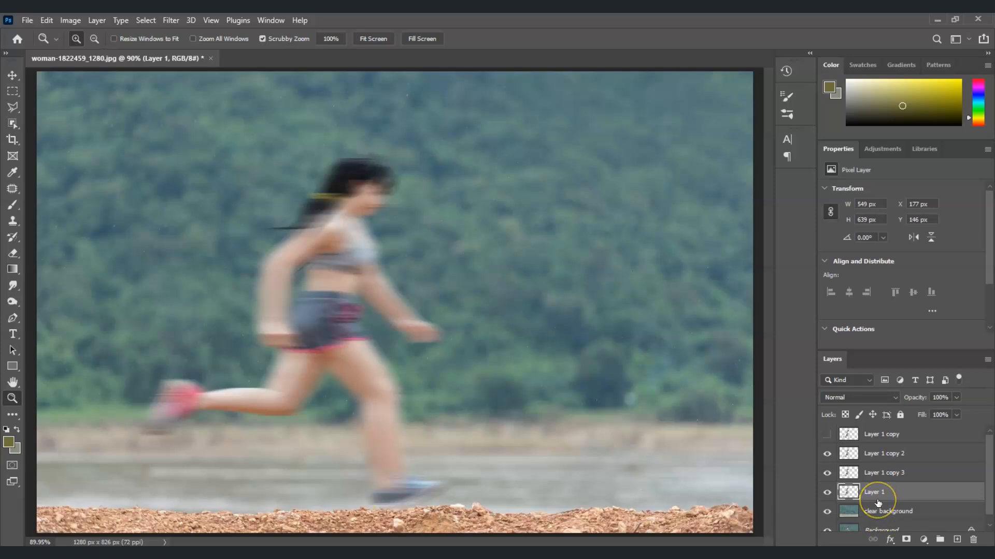
{"action": "key", "text": "ctrl+j"}
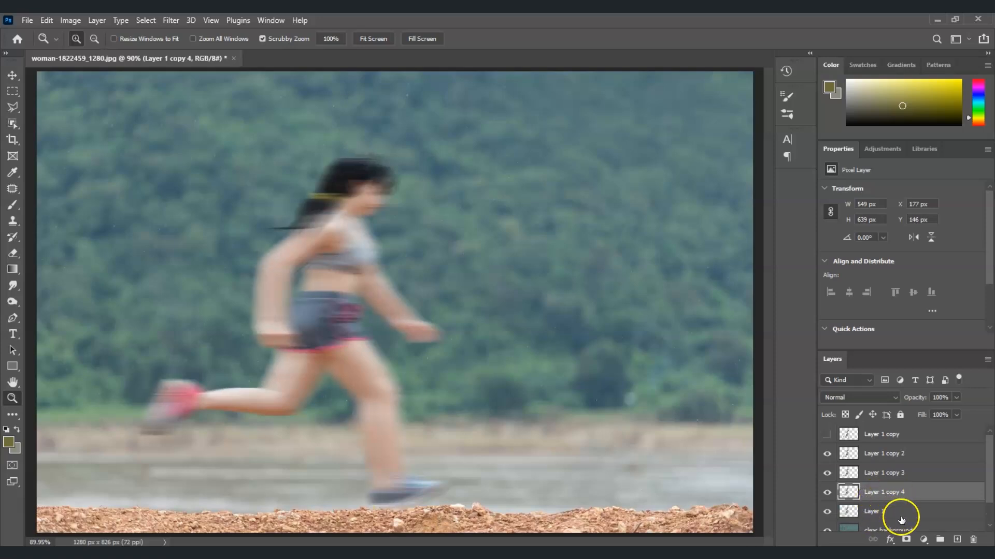
{"action": "left_click", "coordinate": [901, 515]}
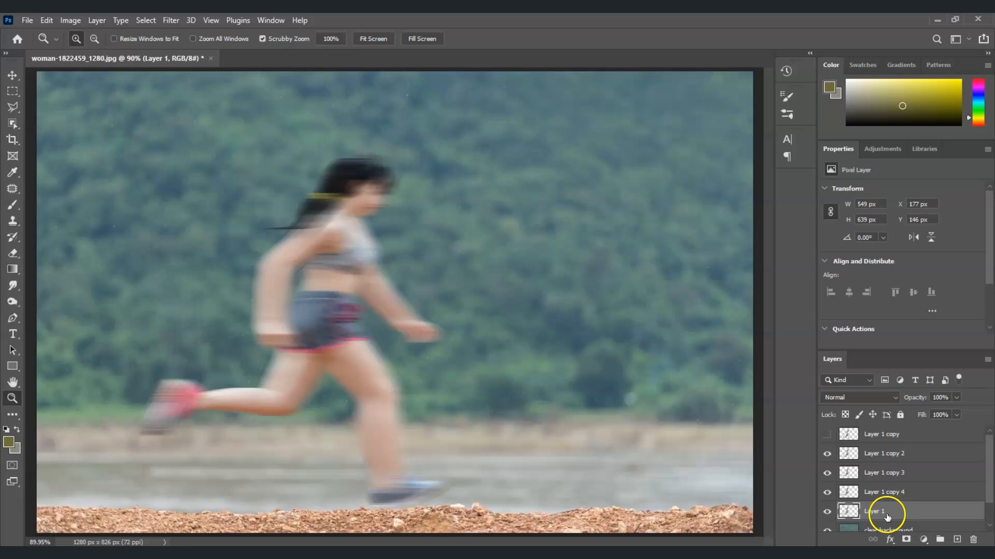
Move Layer 1 about 11 px further left, to a transform X position of about 440 px
{"action": "key", "text": "ctrl+t"}
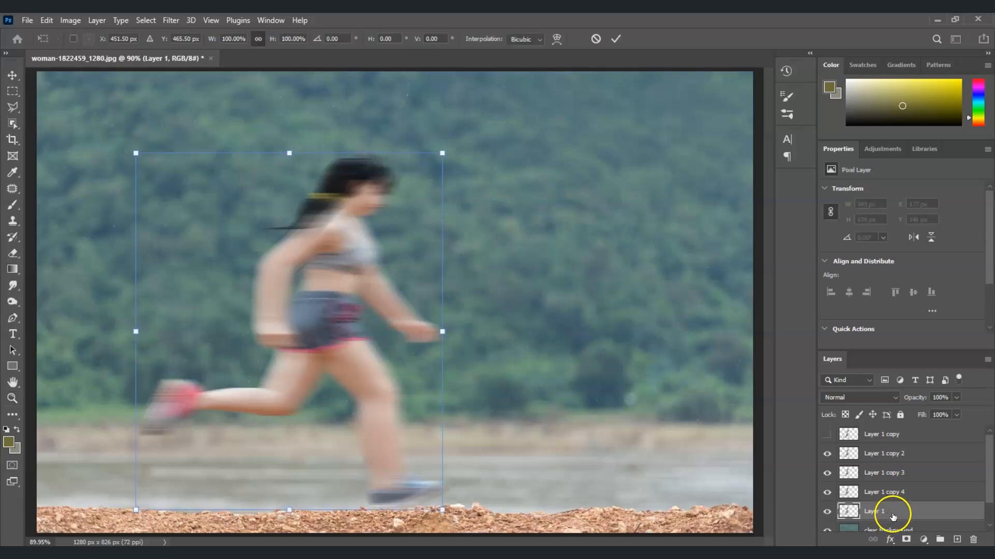
{"action": "key", "text": "Left"}
{"action": "key", "text": "Left"}
{"action": "key", "text": "Left"}
{"action": "key", "text": "Left"}
{"action": "key", "text": "Left"}
{"action": "key", "text": "Left"}
{"action": "key", "text": "Left"}
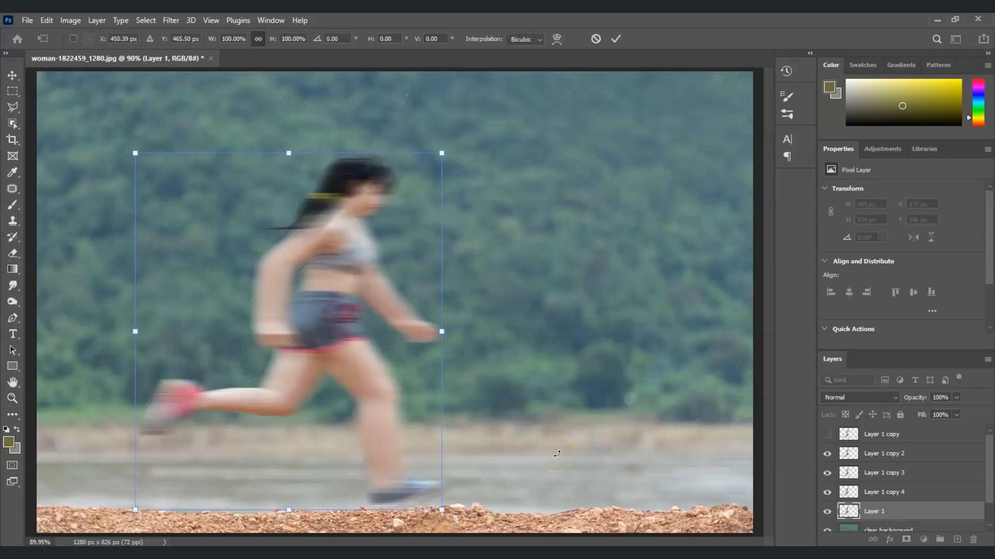
{"action": "key", "text": "Left"}
{"action": "key", "text": "Left"}
{"action": "key", "text": "Left"}
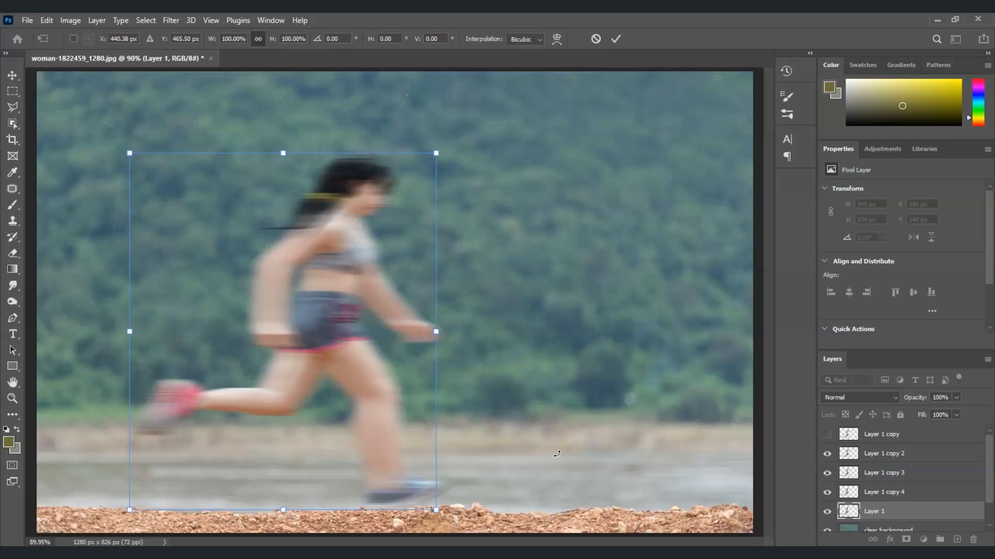
{"action": "key", "text": "Return"}
Duplicate Layer 1 three more times, moving the original about 11 px further left after each copy
{"action": "key", "text": "ctrl+j"}
{"action": "left_click", "coordinate": [887, 514]}
{"action": "key", "text": "ctrl+t"}
{"action": "key", "text": "shift+Left"}
{"action": "key", "text": "Return"}
{"action": "key", "text": "ctrl+j"}
{"action": "left_click", "coordinate": [887, 514]}
{"action": "key", "text": "ctrl+t"}
{"action": "key", "text": "shift+Left"}
{"action": "key", "text": "Return"}
{"action": "key", "text": "ctrl+j"}
{"action": "left_click", "coordinate": [888, 515]}
{"action": "key", "text": "ctrl+t"}
{"action": "key", "text": "shift+Left"}
{"action": "key", "text": "Return"}
Extend the trail with two more duplicates of Layer 1, shifting the original further left between copies
{"action": "key", "text": "ctrl+t"}
{"action": "key", "text": "shift+Left"}
{"action": "key", "text": "Return"}
{"action": "scroll", "coordinate": [899, 483], "scroll_direction": "up", "scroll_amount": 1}
{"action": "scroll", "coordinate": [899, 483], "scroll_direction": "up", "scroll_amount": 1}
{"action": "scroll", "coordinate": [899, 483], "scroll_direction": "down", "scroll_amount": 2}
{"action": "key", "text": "ctrl+t"}
{"action": "key", "text": "Return"}
{"action": "key", "text": "ctrl+j"}
{"action": "key", "text": "ctrl+t"}
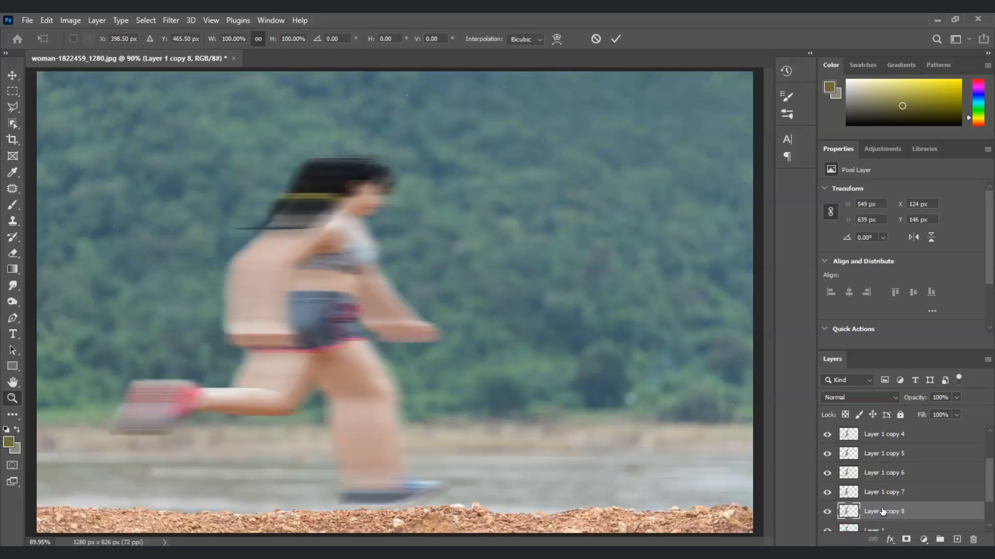
{"action": "key", "text": "Return"}
{"action": "scroll", "coordinate": [882, 511], "scroll_direction": "down", "scroll_amount": 1}
{"action": "left_click", "coordinate": [882, 511]}
{"action": "key", "text": "ctrl+t"}
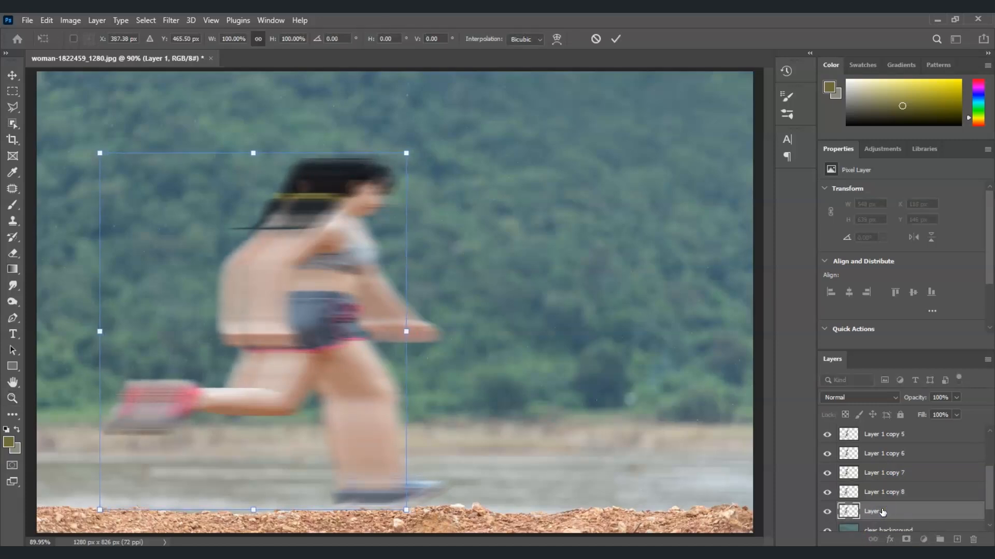
{"action": "key", "text": "Return"}
{"action": "key", "text": "z"}
{"action": "scroll", "coordinate": [928, 496], "scroll_direction": "up", "scroll_amount": 1}
{"action": "scroll", "coordinate": [928, 496], "scroll_direction": "down", "scroll_amount": 1}
{"action": "scroll", "coordinate": [881, 506], "scroll_direction": "up", "scroll_amount": 3}
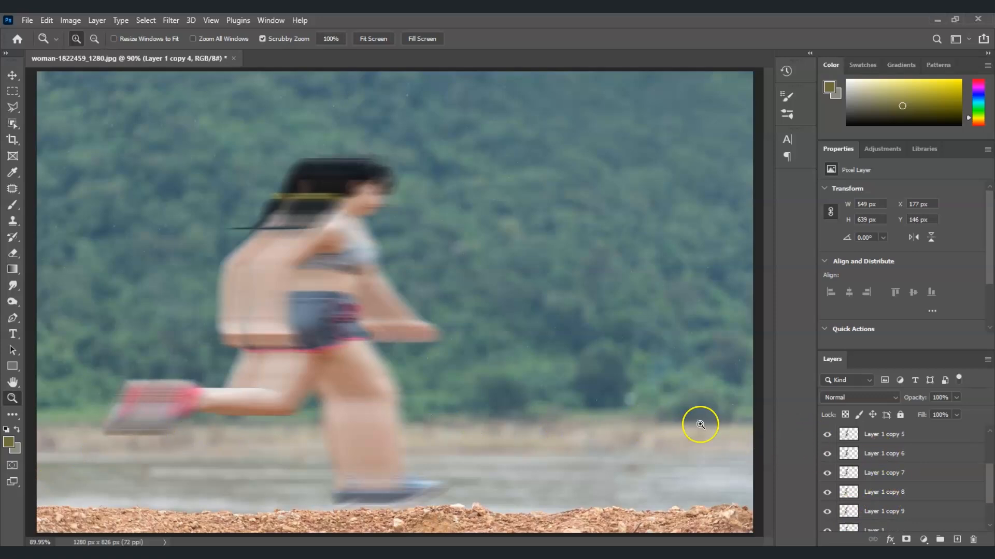
Lower the opacity of Layer 1 and set the opacity of Layer 1 copy 9 to 20%
{"action": "left_click_drag", "start_coordinate": [988, 474], "coordinate": [988, 490]}
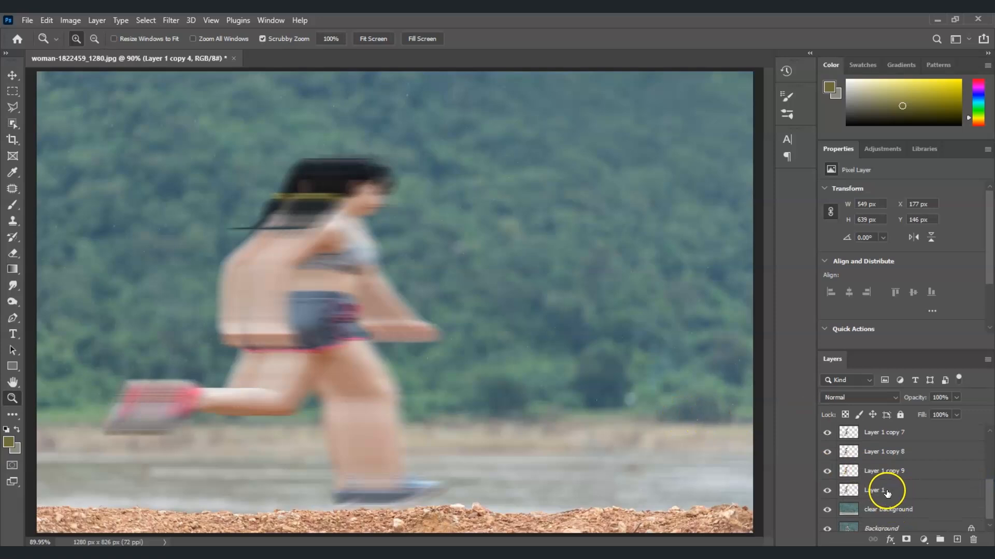
{"action": "left_click", "coordinate": [887, 490]}
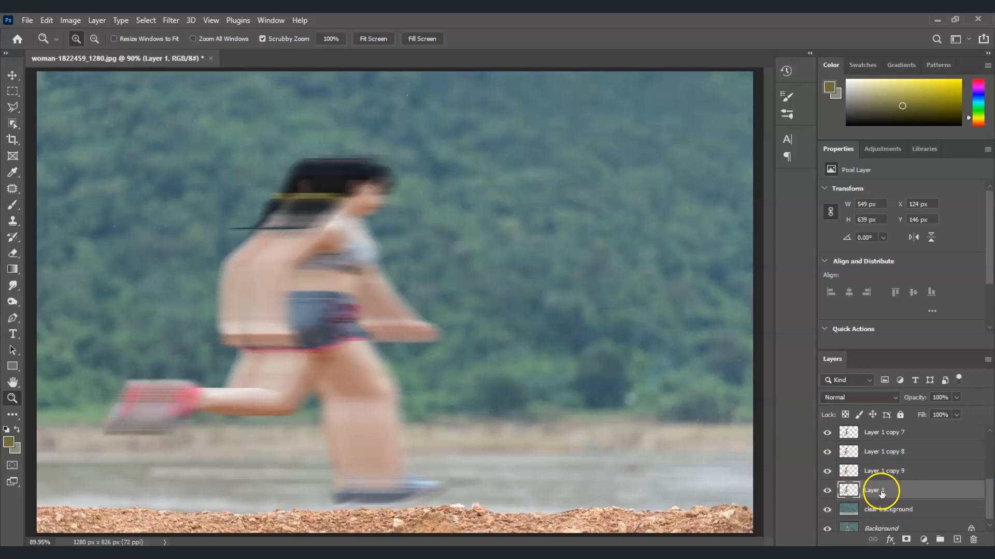
{"action": "left_click_drag", "start_coordinate": [951, 397], "coordinate": [930, 399]}
{"action": "type", "text": "1"}
{"action": "left_click", "coordinate": [932, 475]}
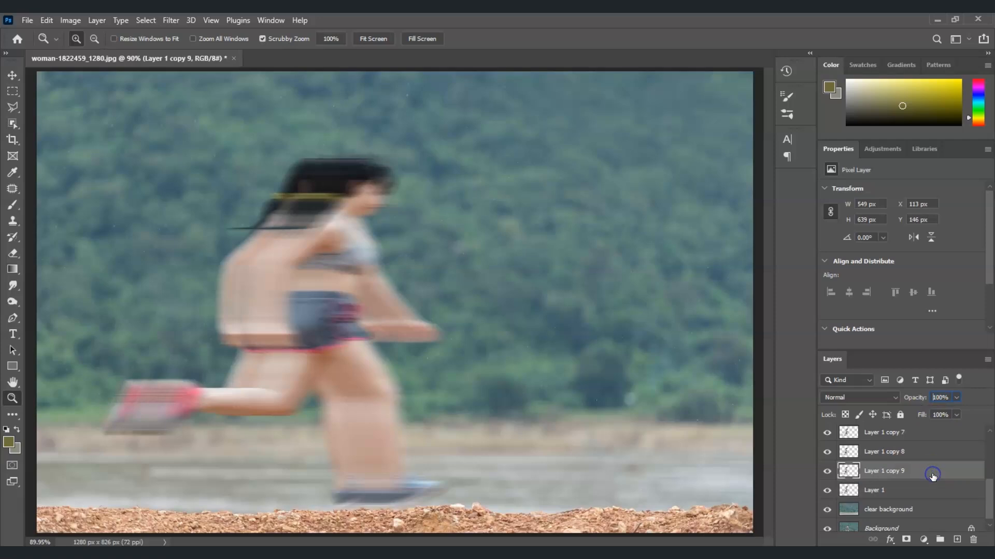
{"action": "left_click", "coordinate": [929, 398]}
{"action": "type", "text": "20"}
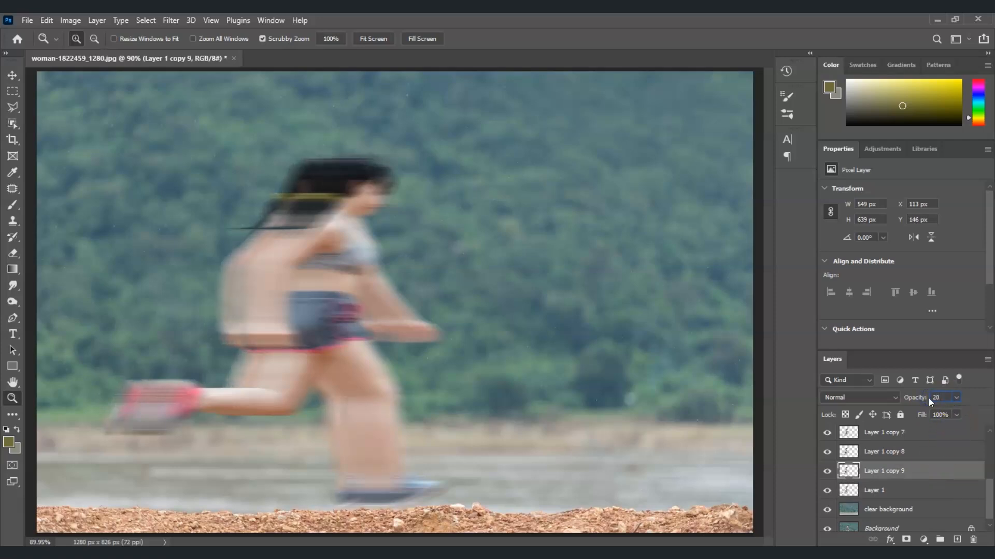
Set the opacity of Layer 1 copy 8 to 30% and Layer 1 copy 7 to 40%
{"action": "left_click", "coordinate": [933, 456]}
{"action": "left_click", "coordinate": [945, 405]}
{"action": "type", "text": "30"}
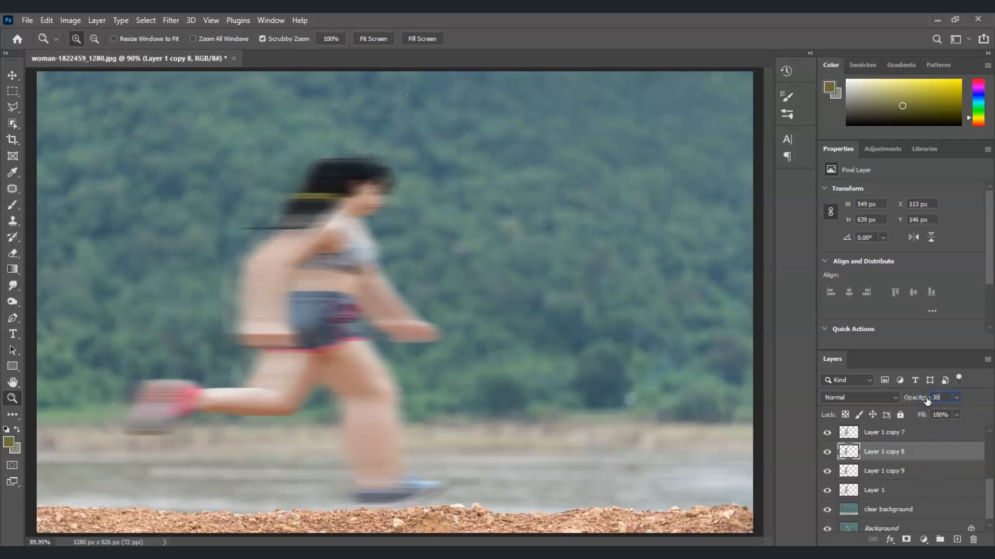
{"action": "left_click", "coordinate": [933, 439]}
{"action": "left_click", "coordinate": [941, 397]}
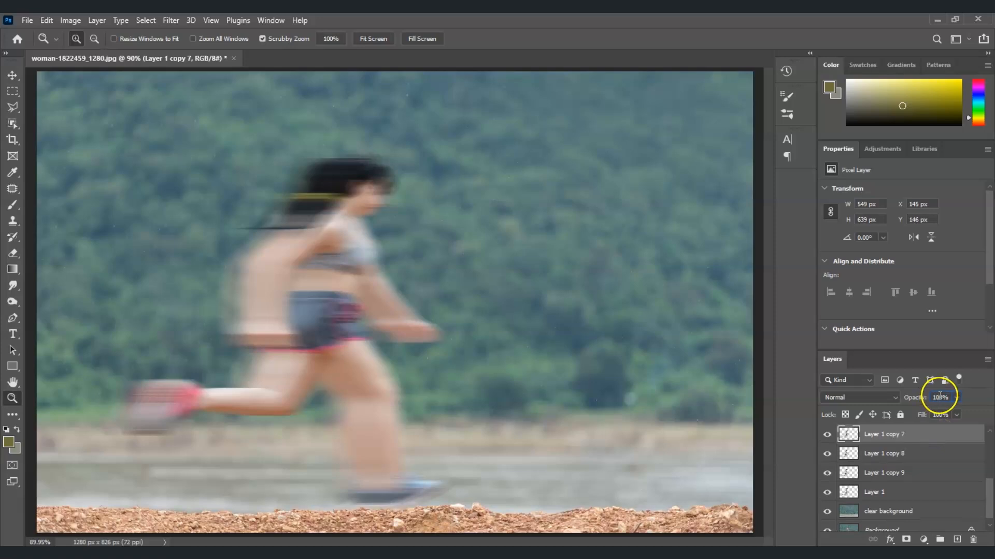
{"action": "type", "text": "40"}
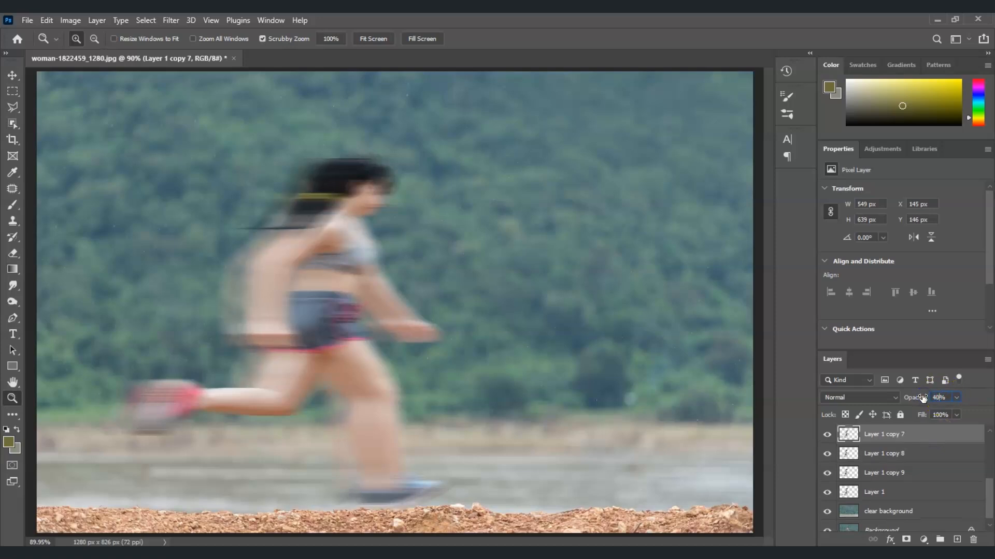
Set the opacity of Layer 1 copy 6 to 50% and Layer 1 copy 5 to 60%
{"action": "scroll", "coordinate": [921, 430], "scroll_direction": "up", "scroll_amount": 3}
{"action": "left_click", "coordinate": [924, 473]}
{"action": "left_click", "coordinate": [933, 398]}
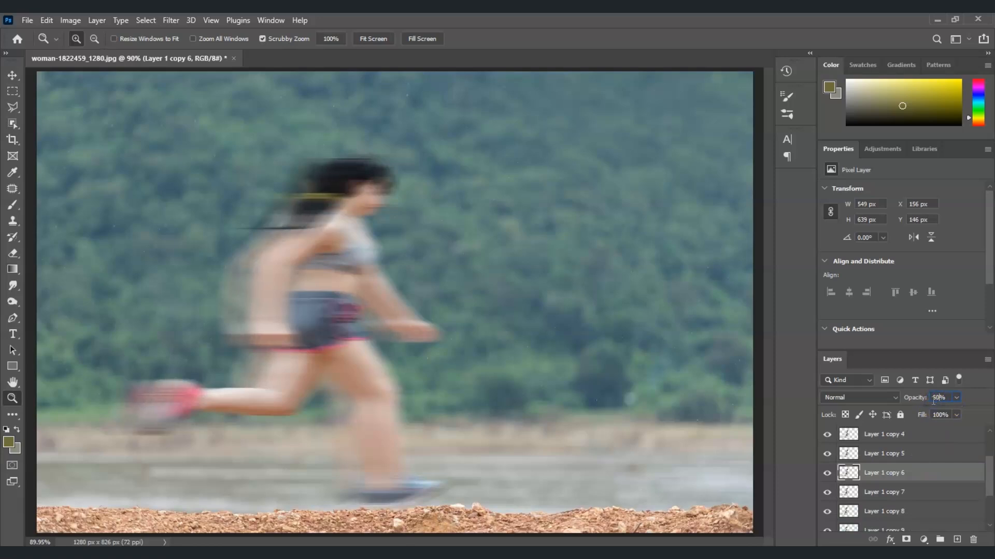
{"action": "left_click", "coordinate": [926, 454]}
{"action": "left_click", "coordinate": [940, 398]}
{"action": "left_click", "coordinate": [932, 398]}
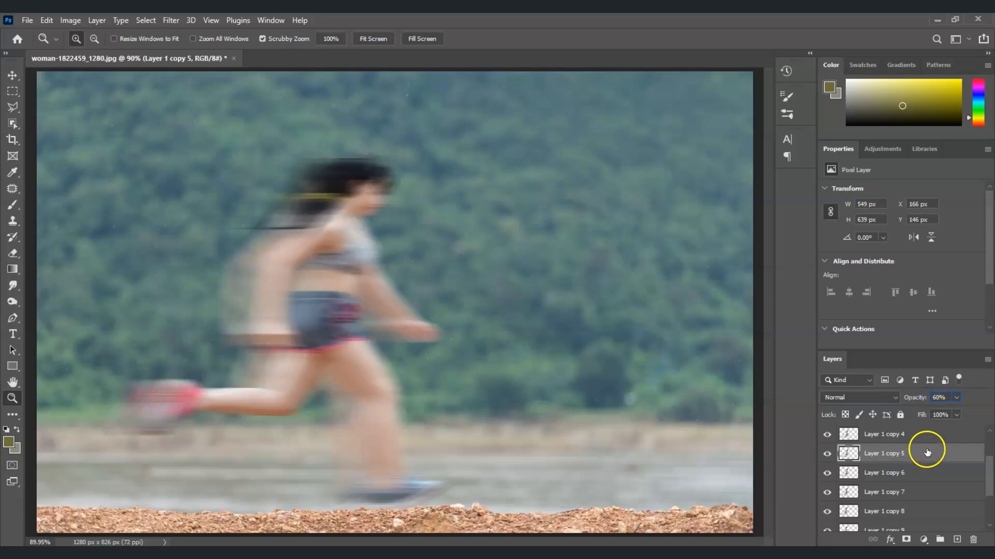
Set the opacity of Layer 1 copy 4 to 70% and Layer 1 copy 3 to 80%
{"action": "left_click", "coordinate": [923, 437]}
{"action": "left_click", "coordinate": [943, 397]}
{"action": "type", "text": "70"}
{"action": "scroll", "coordinate": [883, 473], "scroll_direction": "up", "scroll_amount": 1}
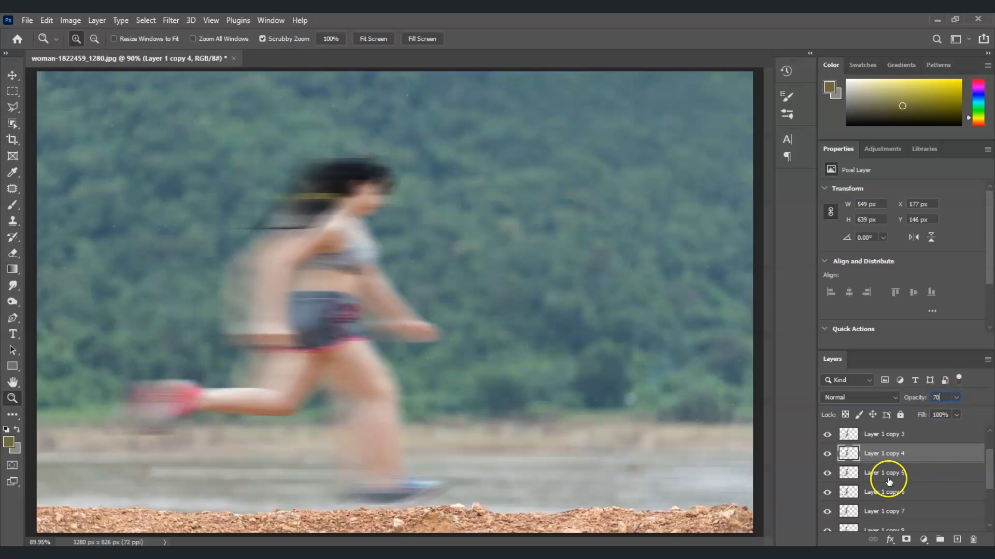
{"action": "left_click", "coordinate": [898, 440]}
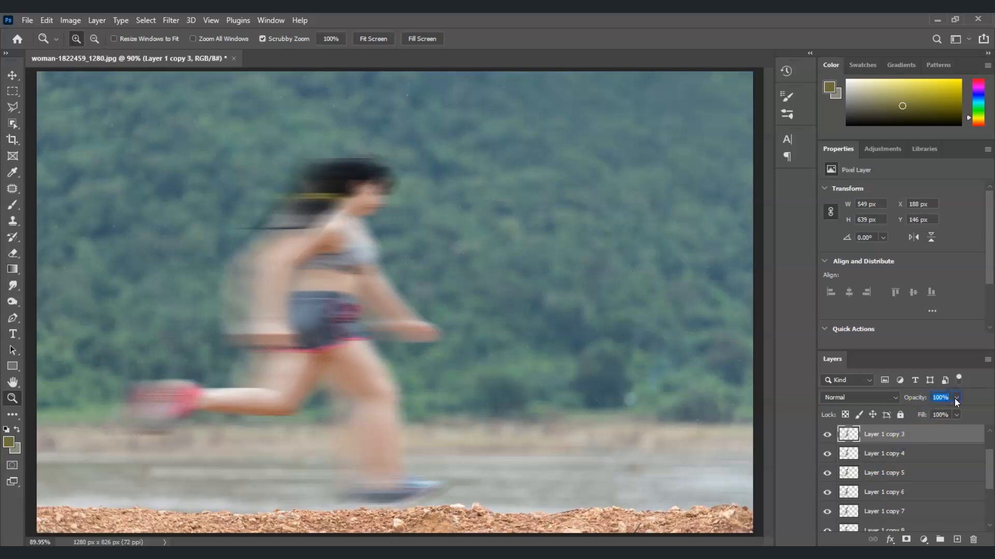
{"action": "scroll", "coordinate": [928, 522], "scroll_direction": "down", "scroll_amount": 1}
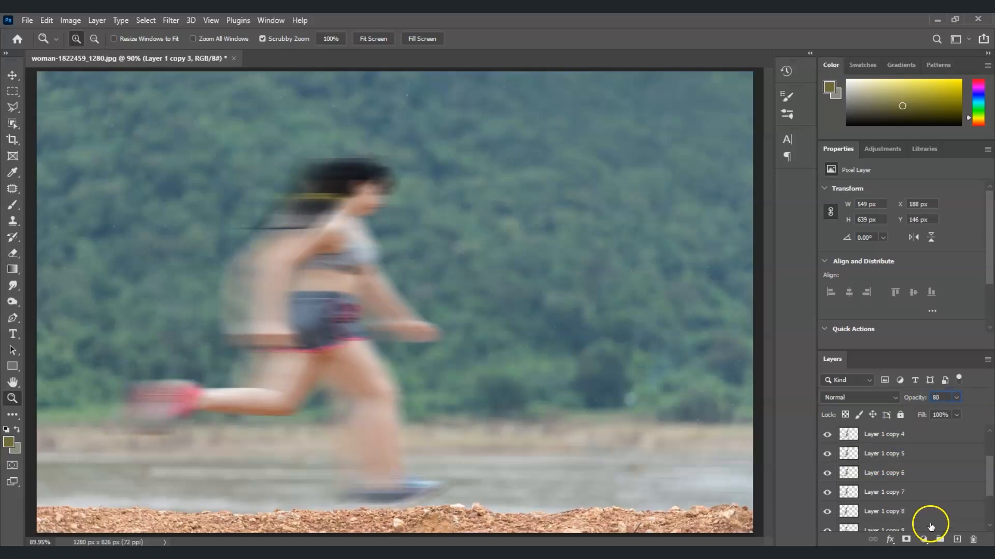
Set the opacity of Layer 1 copy 2 to 90%
{"action": "left_click", "coordinate": [925, 438]}
{"action": "left_click", "coordinate": [926, 451]}
{"action": "left_click", "coordinate": [923, 440]}
{"action": "scroll", "coordinate": [924, 438], "scroll_direction": "up", "scroll_amount": 1}
{"action": "left_click", "coordinate": [923, 438]}
{"action": "scroll", "coordinate": [924, 439], "scroll_direction": "up", "scroll_amount": 1}
{"action": "left_click", "coordinate": [923, 438]}
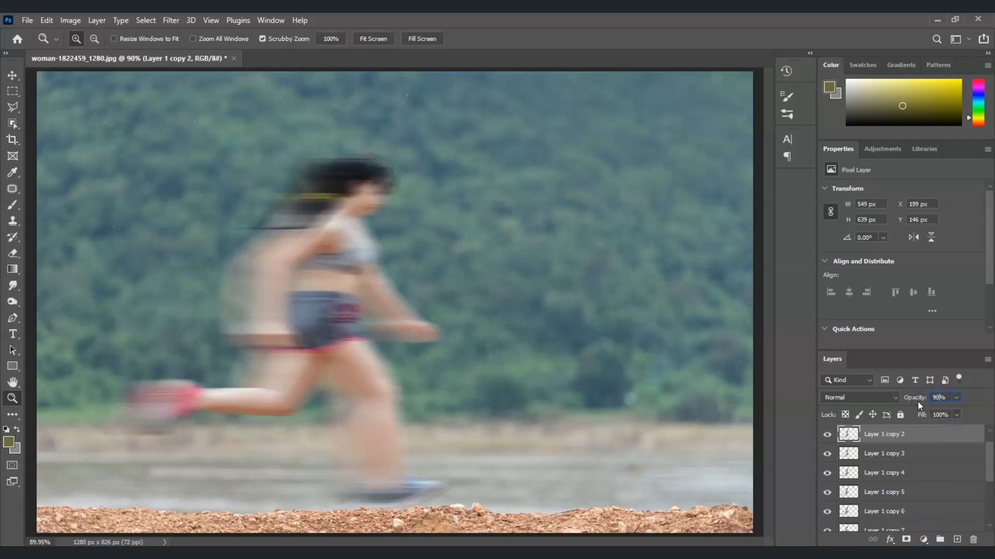
Check the opacities of Layer 1 copy 3 and Layer 1 copy 2 and look through the stack of blurred runner layers
{"action": "scroll", "coordinate": [919, 464], "scroll_direction": "up", "scroll_amount": 1}
{"action": "left_click", "coordinate": [925, 470]}
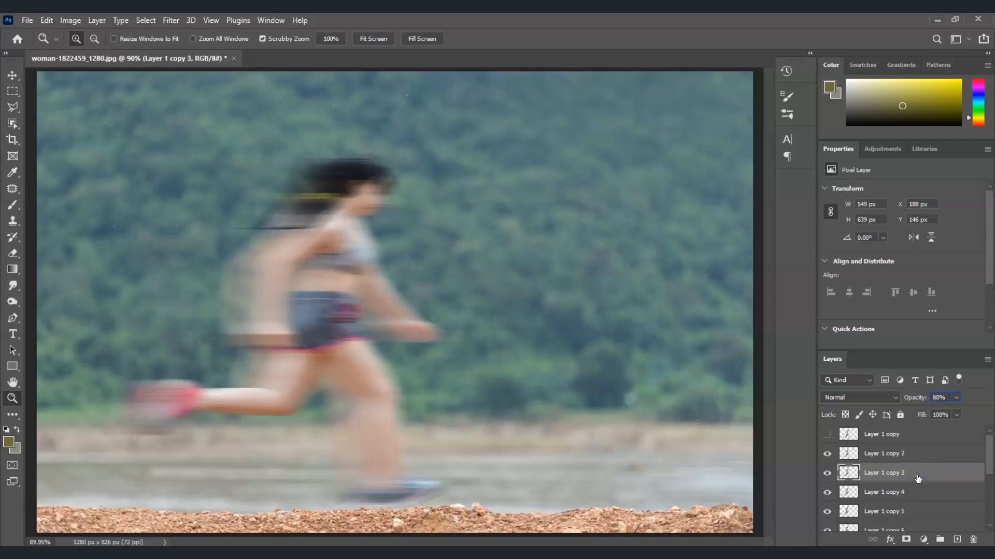
{"action": "left_click", "coordinate": [892, 454]}
{"action": "left_click", "coordinate": [895, 454]}
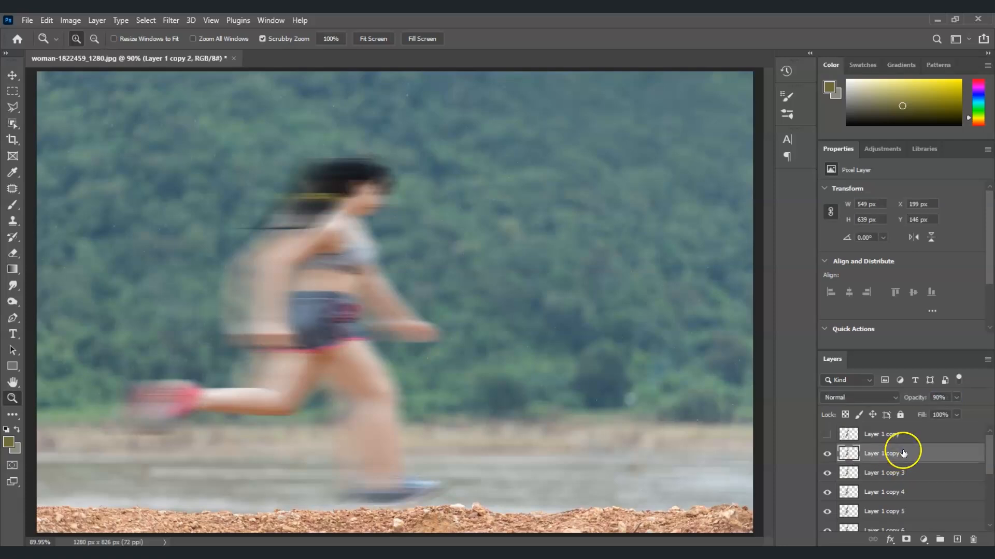
{"action": "scroll", "coordinate": [903, 452], "scroll_direction": "down", "scroll_amount": 7}
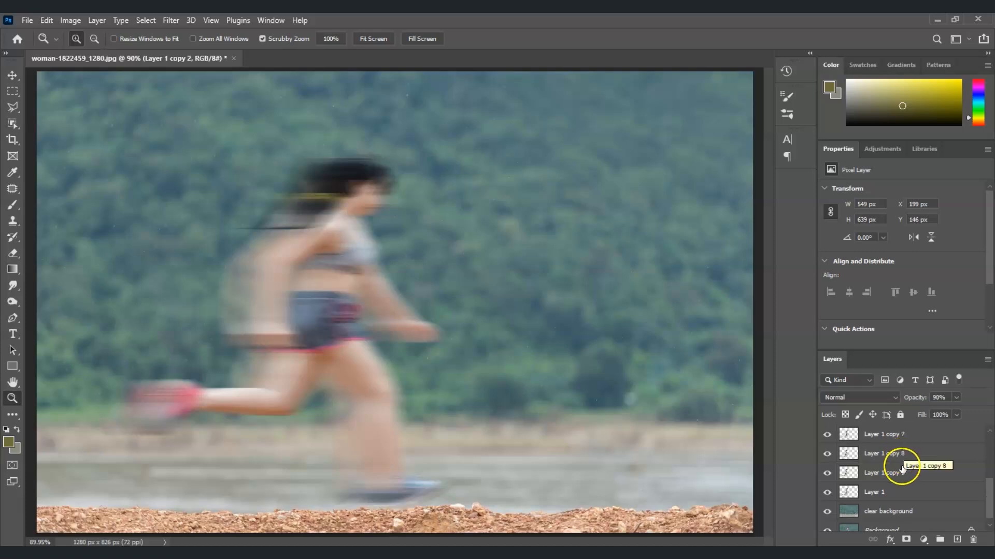
{"action": "scroll", "coordinate": [902, 456], "scroll_direction": "up", "scroll_amount": 6}
{"action": "left_click", "coordinate": [893, 454]}
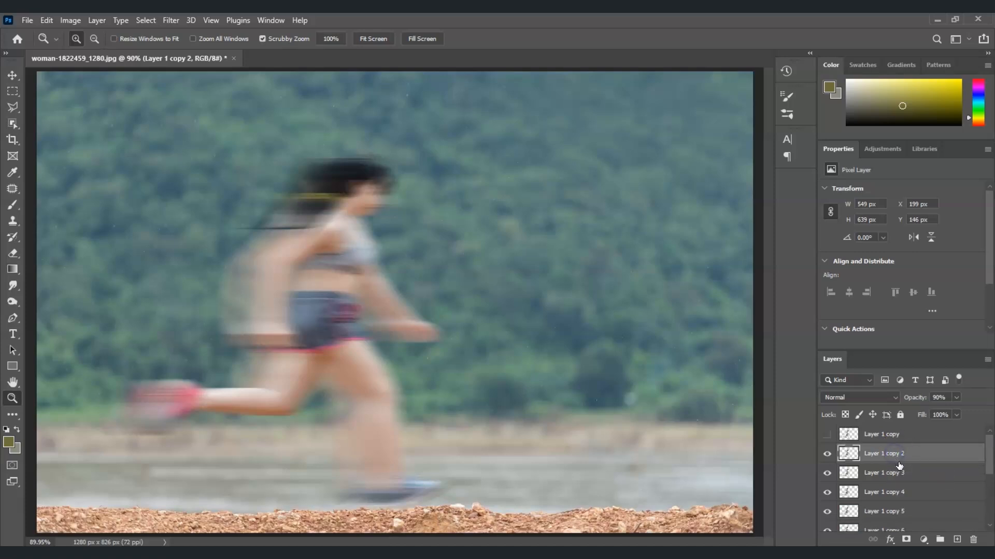
Merge the blurred runner layers from Layer 1 copy 2 down through Layer 1 into a single layer
{"action": "scroll", "coordinate": [899, 465], "scroll_direction": "down", "scroll_amount": 6}
{"action": "left_click", "coordinate": [886, 494]}
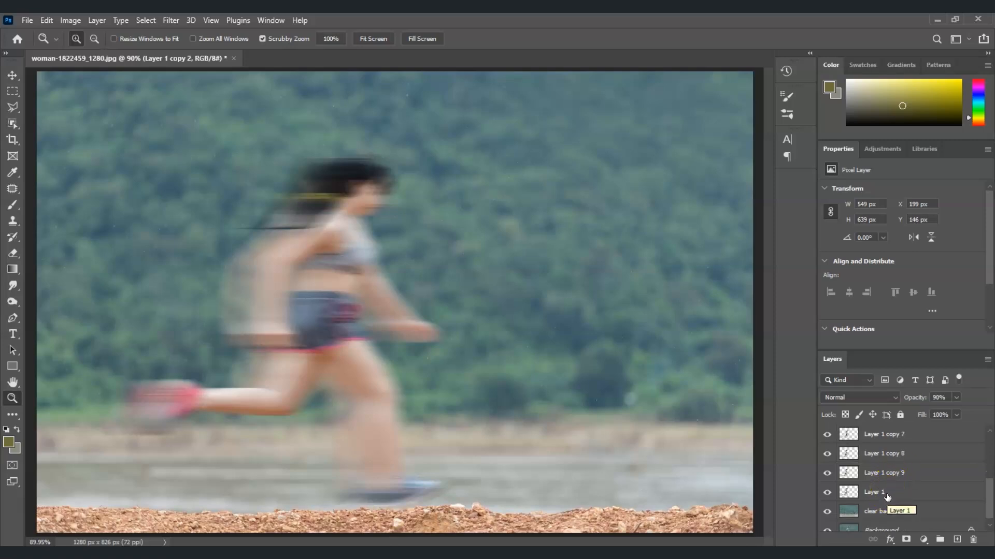
{"action": "left_click", "coordinate": [887, 494], "text": "shift"}
{"action": "scroll", "coordinate": [885, 484], "scroll_direction": "up", "scroll_amount": 2}
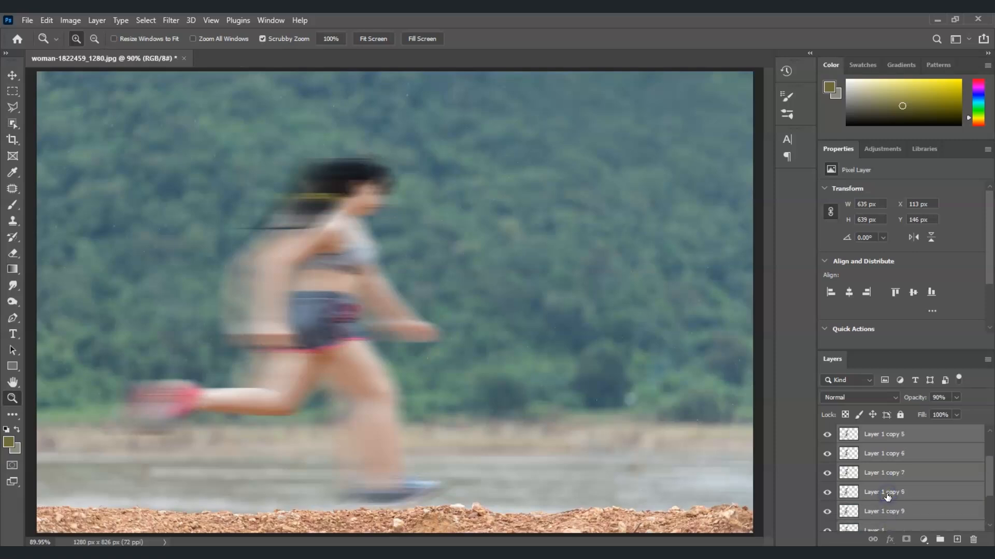
{"action": "scroll", "coordinate": [886, 483], "scroll_direction": "down", "scroll_amount": 1}
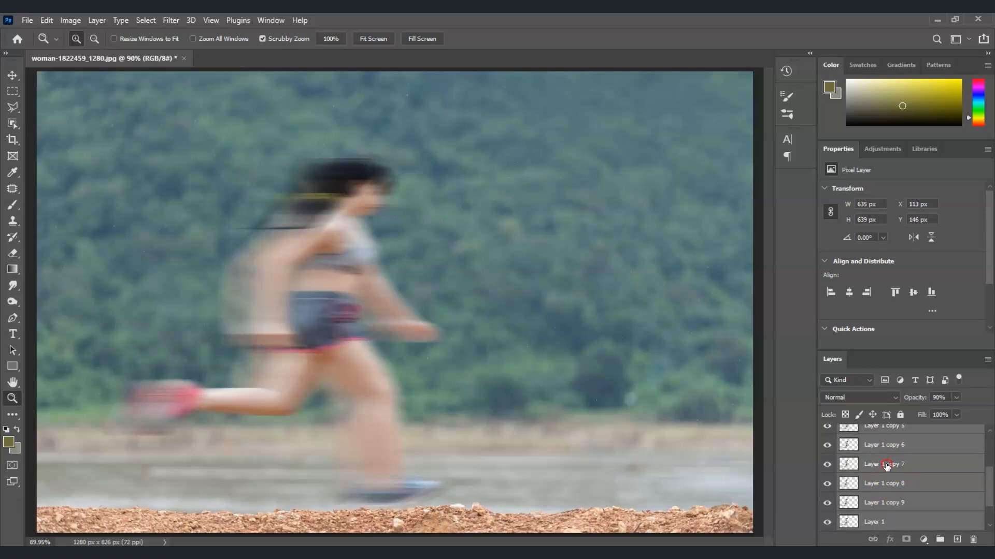
{"action": "right_click", "coordinate": [885, 472]}
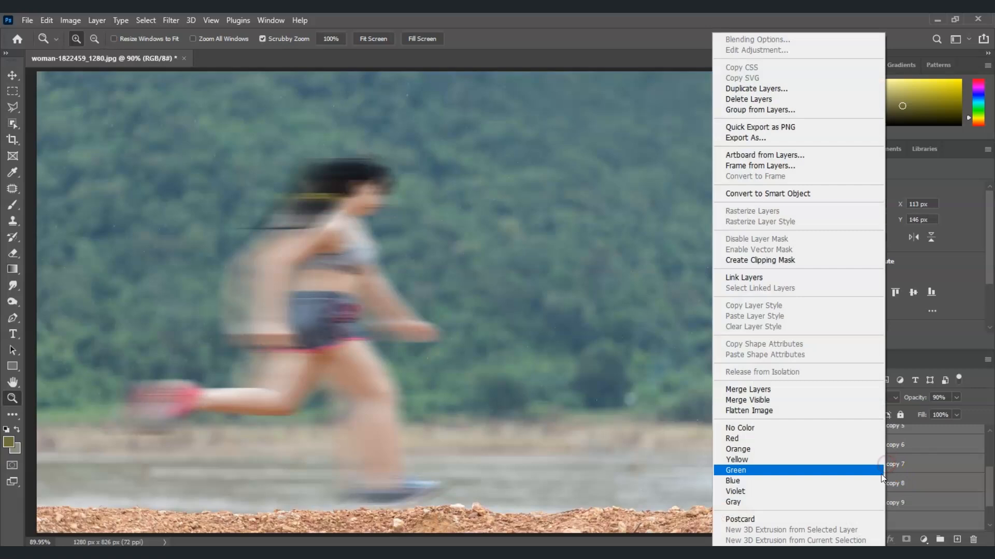
{"action": "left_click", "coordinate": [786, 394]}
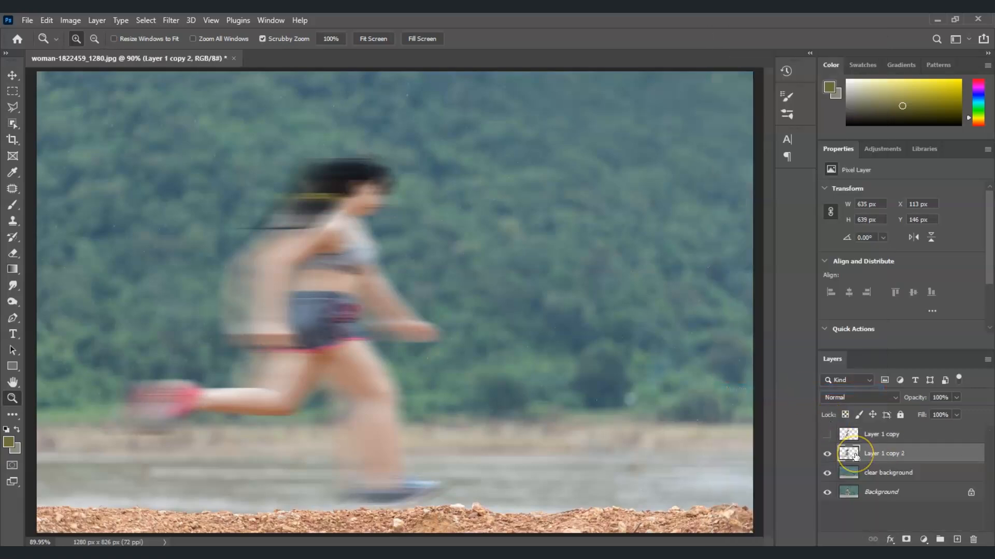
Rename the merged blur layer "super speed effect" and make the sharp runner on Layer 1 copy visible above it
{"action": "double_click", "coordinate": [877, 453]}
{"action": "type", "text": "mo"}
{"action": "type", "text": "ct"}
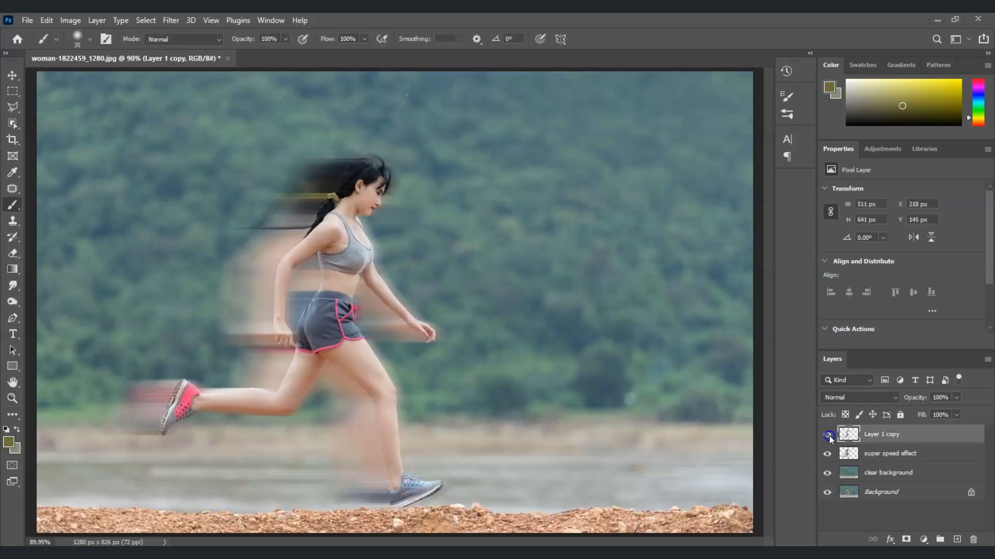
{"action": "left_click", "coordinate": [827, 435]}
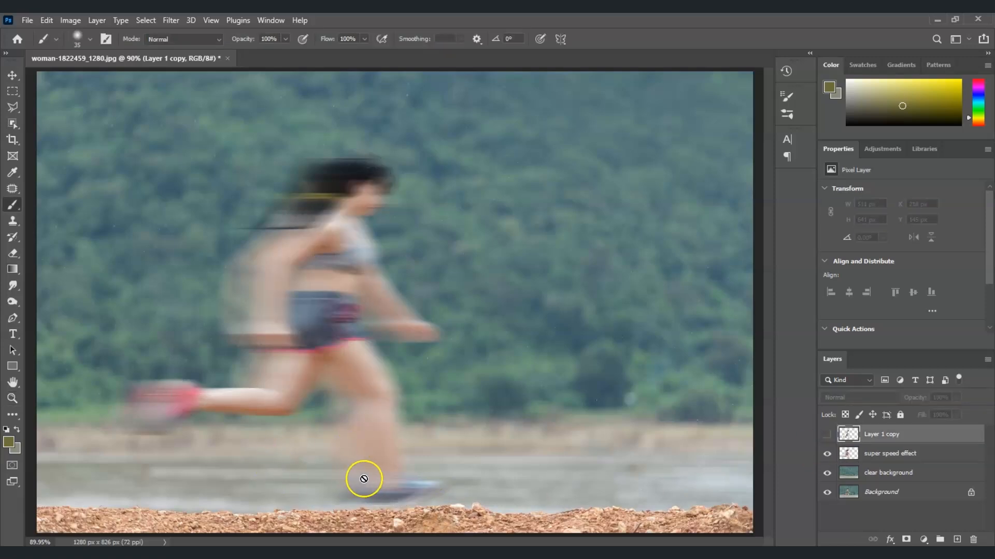
{"action": "left_click", "coordinate": [827, 435]}
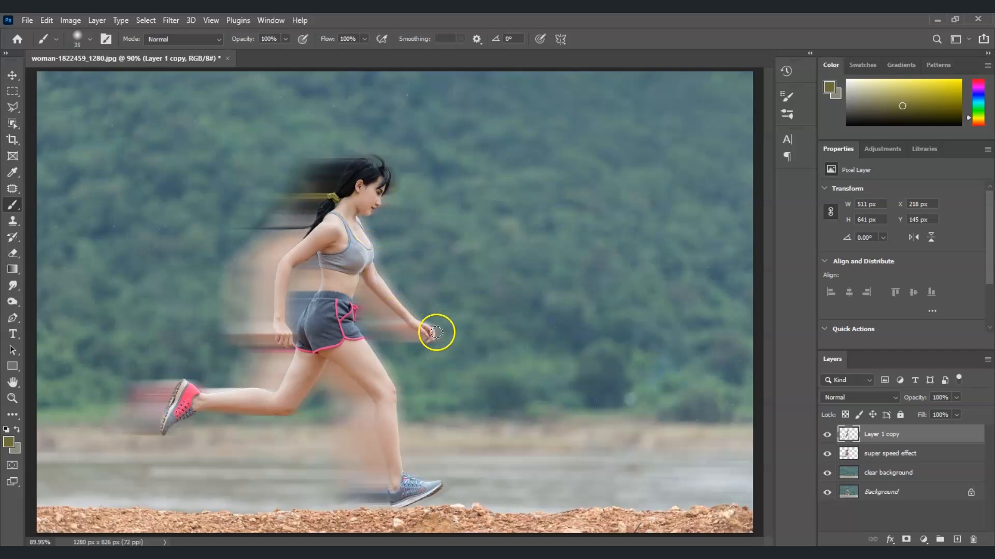
Add a layer mask to the super speed effect layer and choose a Soft Round brush with black as the painting colour
{"action": "left_click", "coordinate": [879, 458]}
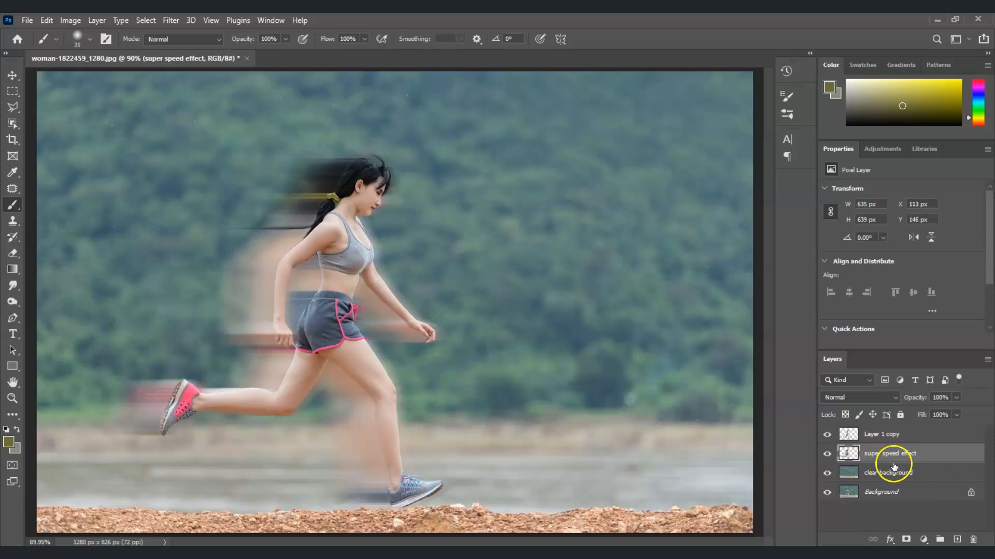
{"action": "left_click", "coordinate": [906, 539]}
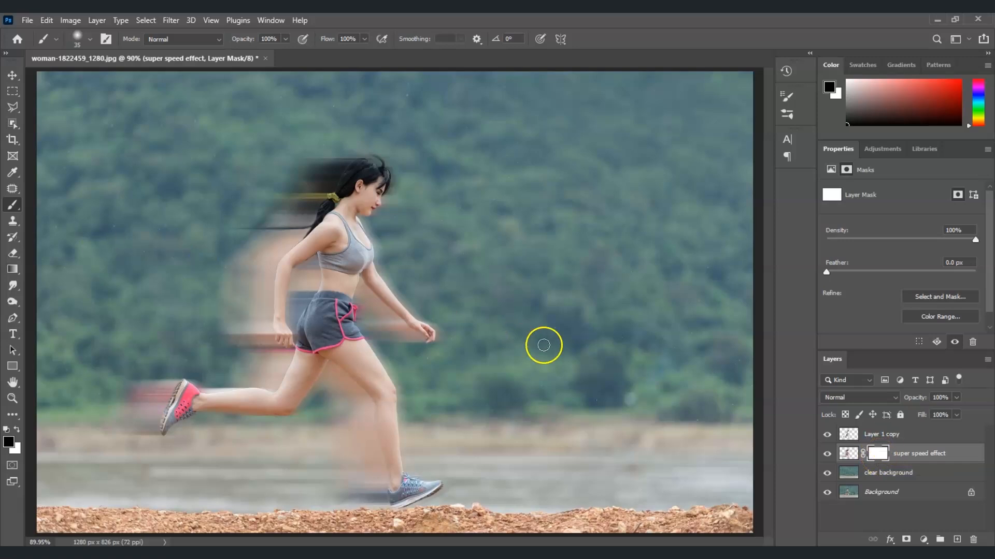
{"action": "left_click", "coordinate": [24, 216]}
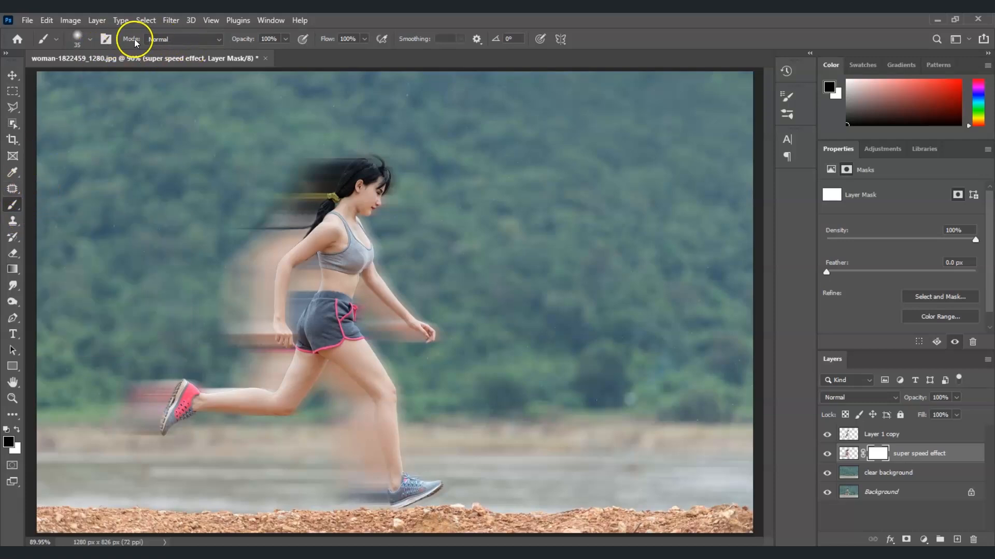
{"action": "left_click", "coordinate": [95, 40]}
{"action": "left_click", "coordinate": [83, 195]}
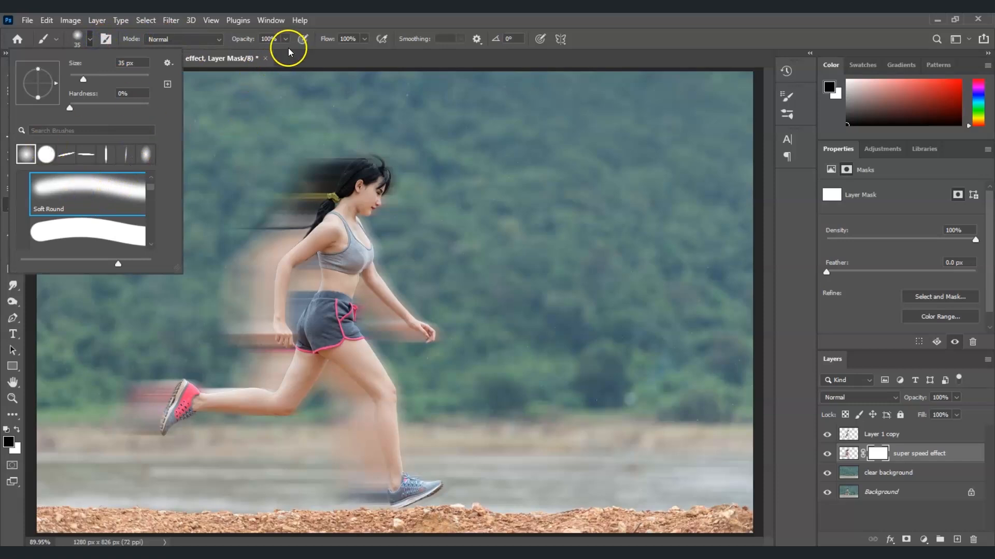
{"action": "left_click", "coordinate": [277, 36]}
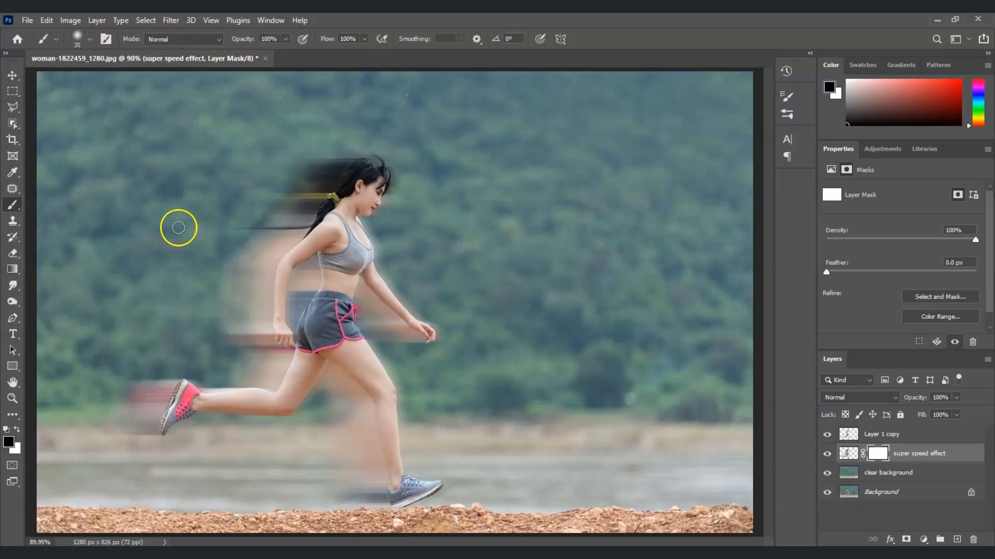
{"action": "left_click", "coordinate": [18, 430]}
{"action": "left_click", "coordinate": [18, 430]}
Paint black on the mask along the runner's front edge, from hand and arm to face, front leg and shoe, to hide the blur there
{"action": "left_click_drag", "start_coordinate": [453, 335], "coordinate": [434, 322]}
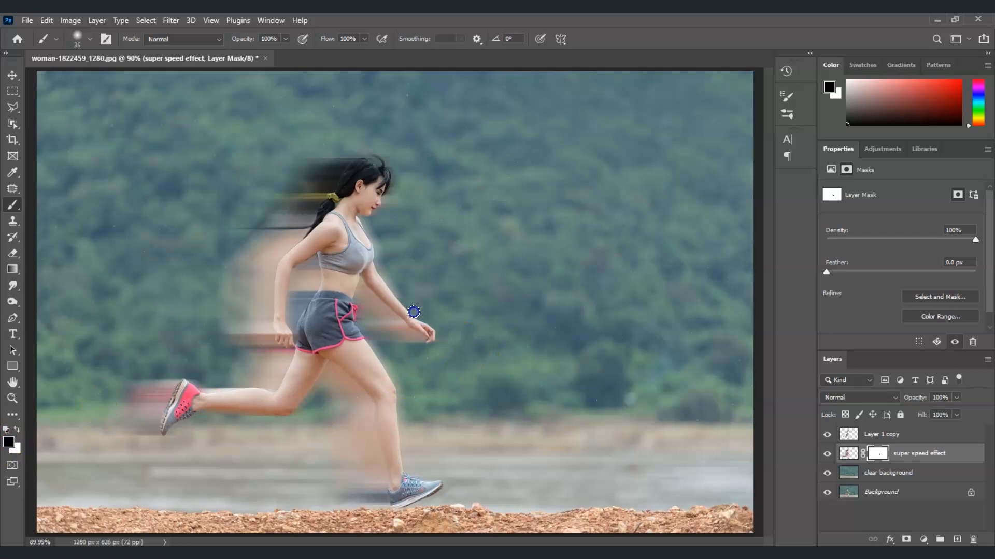
{"action": "mouse_move", "coordinate": [408, 296]}
{"action": "left_mouse_down"}
{"action": "mouse_move", "coordinate": [379, 263]}
{"action": "mouse_move", "coordinate": [369, 213]}
{"action": "mouse_move", "coordinate": [396, 188]}
{"action": "left_mouse_up"}
{"action": "left_click_drag", "start_coordinate": [394, 378], "coordinate": [406, 424]}
{"action": "mouse_move", "coordinate": [415, 475]}
{"action": "left_mouse_down"}
{"action": "mouse_move", "coordinate": [448, 478]}
{"action": "mouse_move", "coordinate": [403, 516]}
{"action": "mouse_move", "coordinate": [431, 497]}
{"action": "left_mouse_up"}
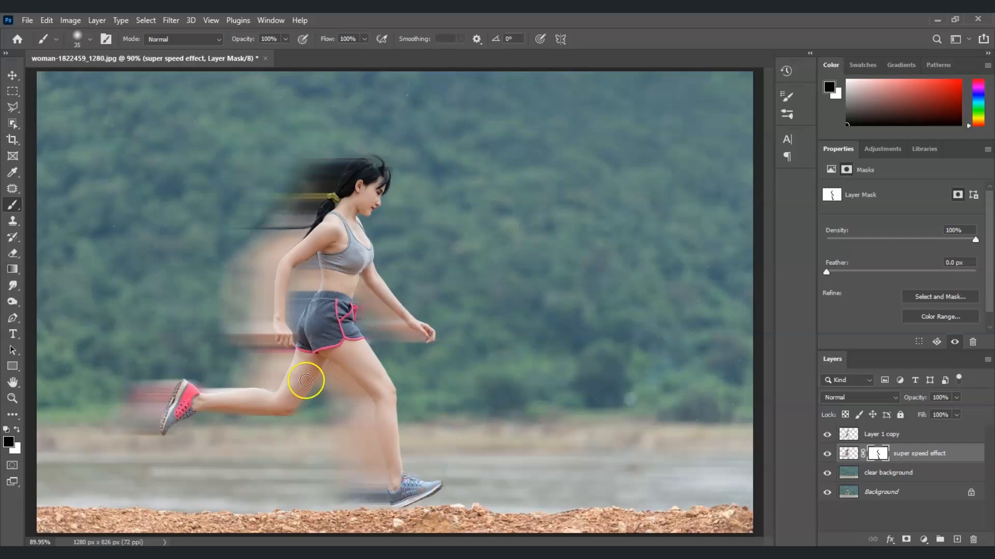
Duplicate the Background layer, place the copy at the top of the layer stack, and hide it to compare before and after
{"action": "left_click", "coordinate": [888, 475]}
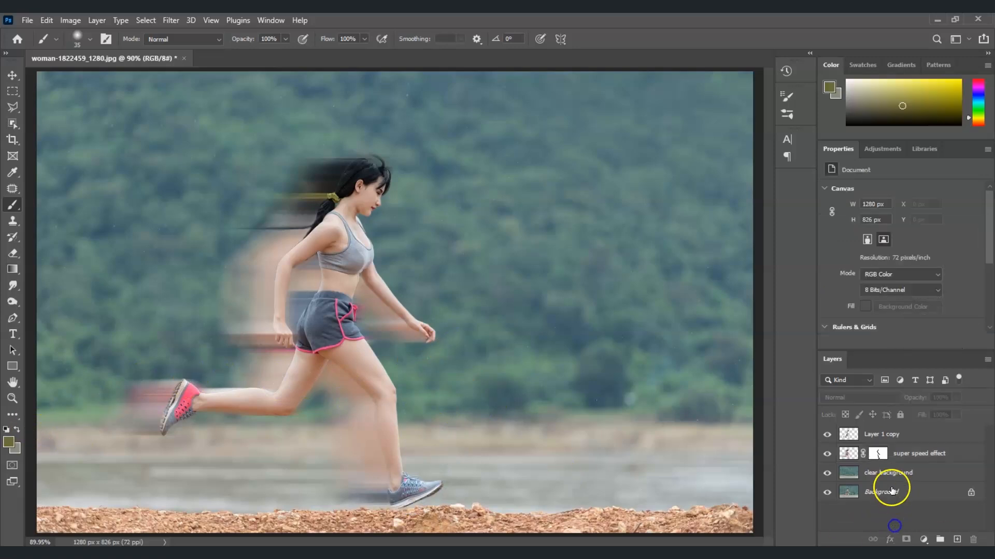
{"action": "left_click", "coordinate": [885, 492]}
{"action": "left_click_drag", "start_coordinate": [885, 493], "coordinate": [882, 433]}
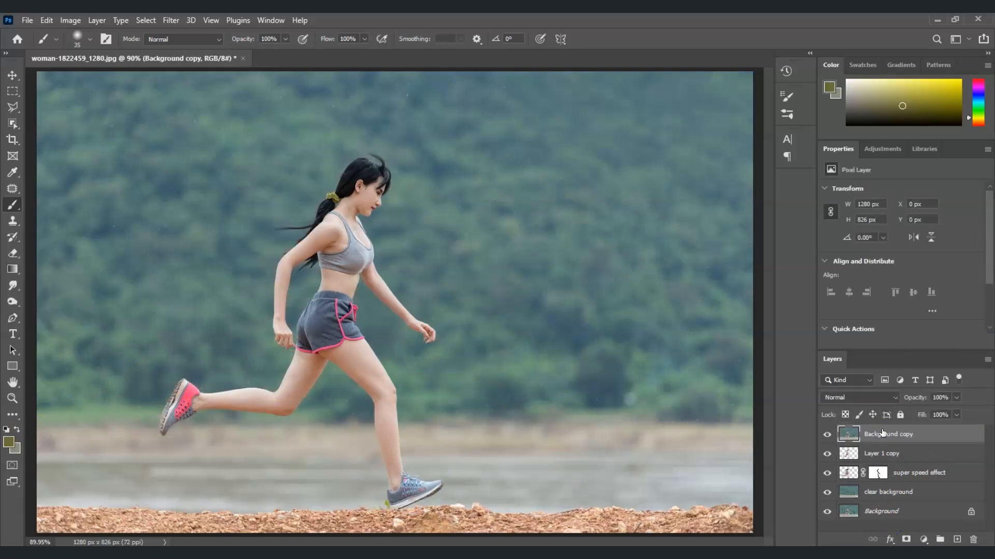
{"action": "left_click", "coordinate": [827, 438]}
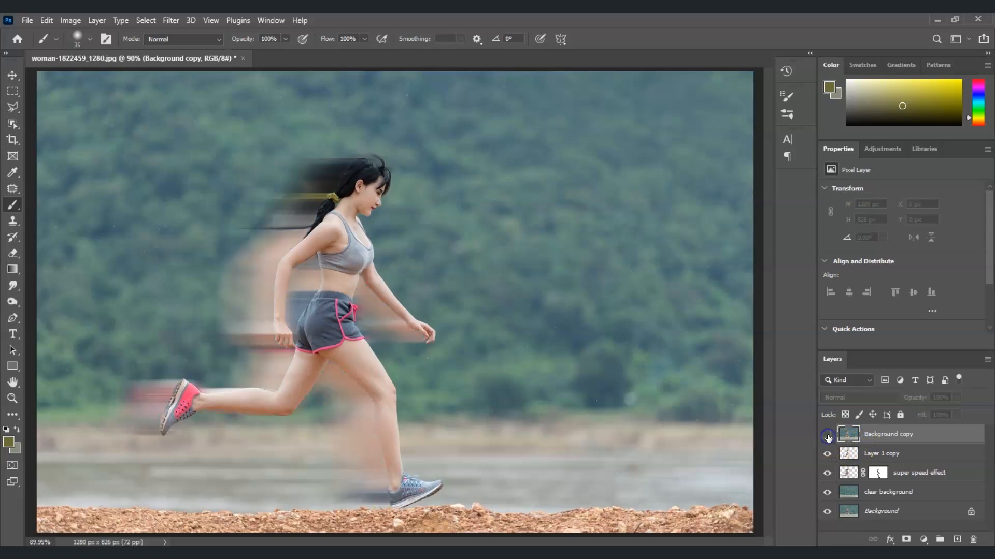